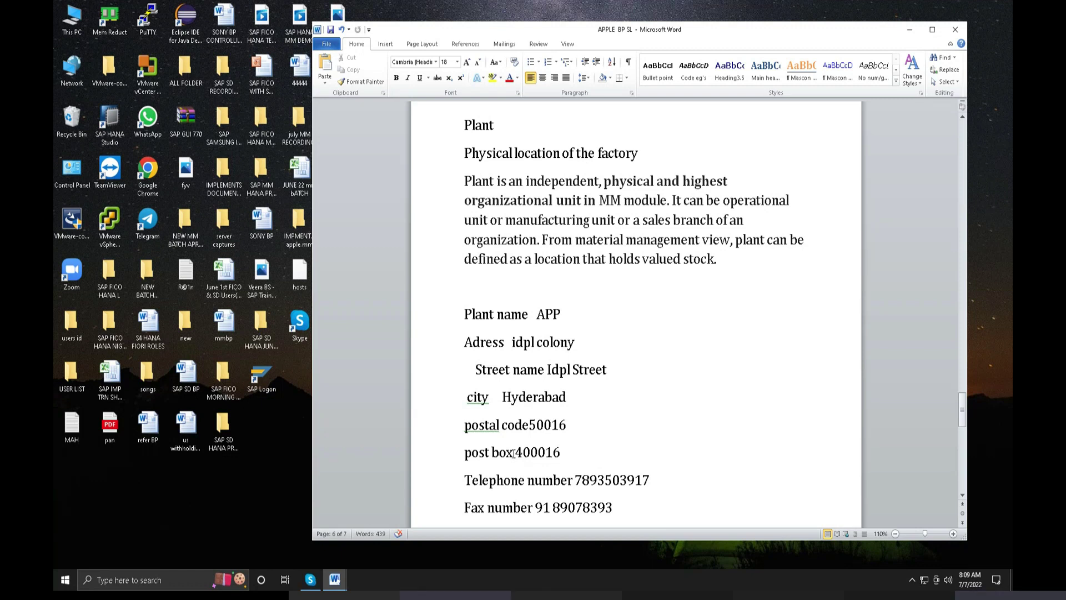
- Save and close the APPLE BP SL document and move its desktop file between MOMAPPLE and SAP IMP TRN SHEET
left_click(330, 30)
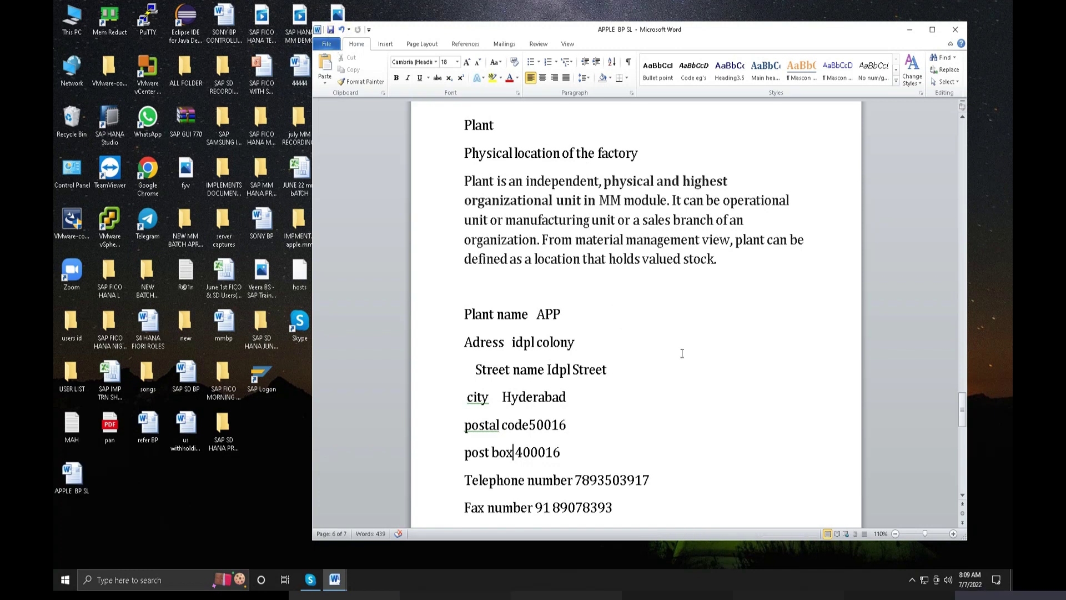
left_click(958, 31)
left_click_drag(71, 475, 557, 332)
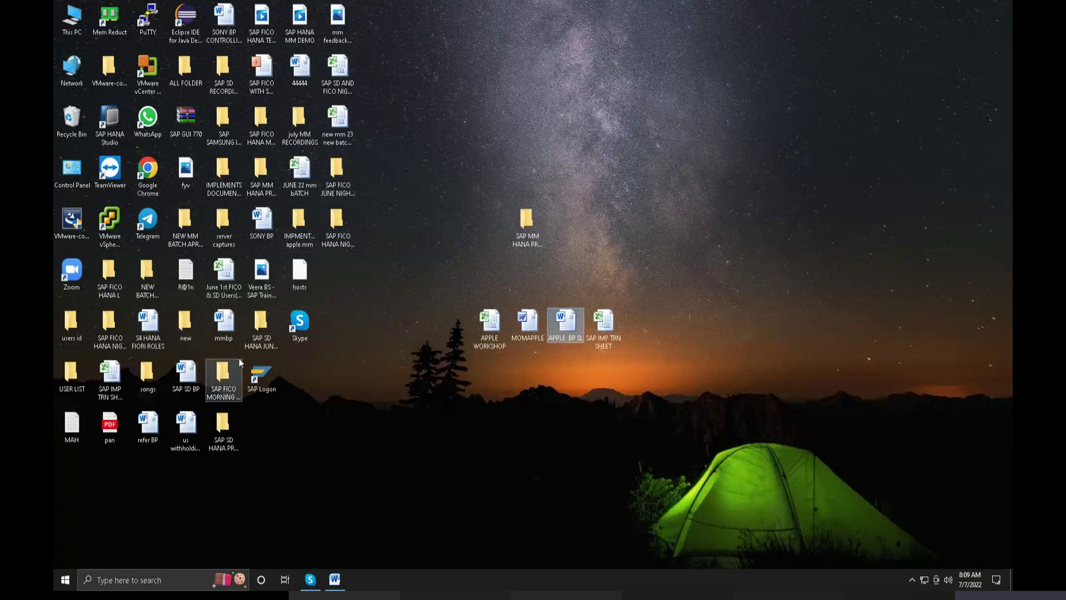
- Bring up the mmbp Word document and close it
left_click(334, 579)
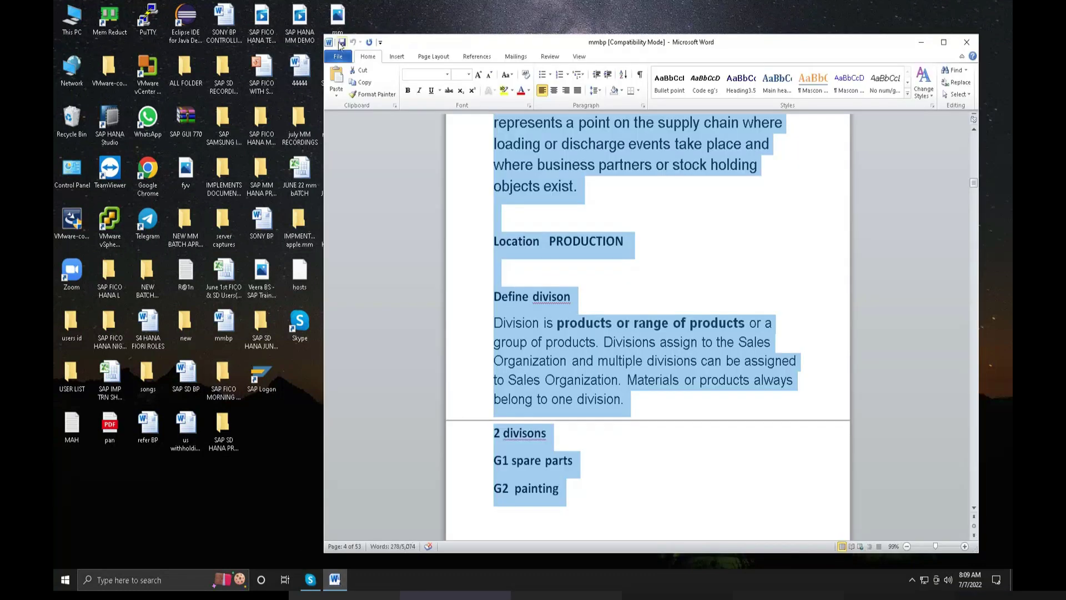
left_click(966, 42)
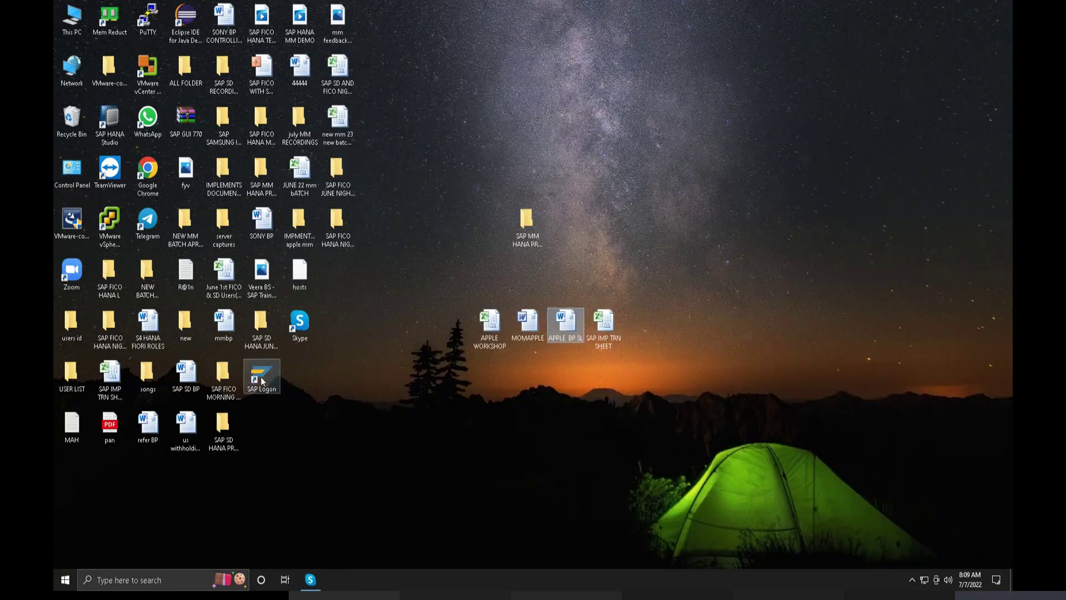
- Launch SAP Logon and open the S42021-Training2 connection
double_click(260, 375)
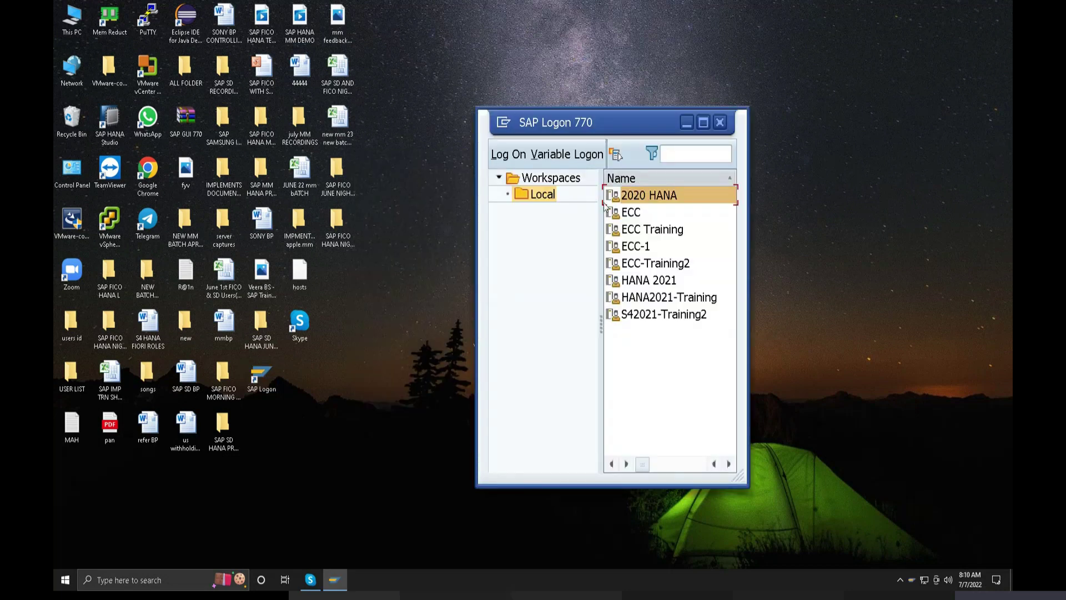
left_click_drag(666, 117, 604, 117)
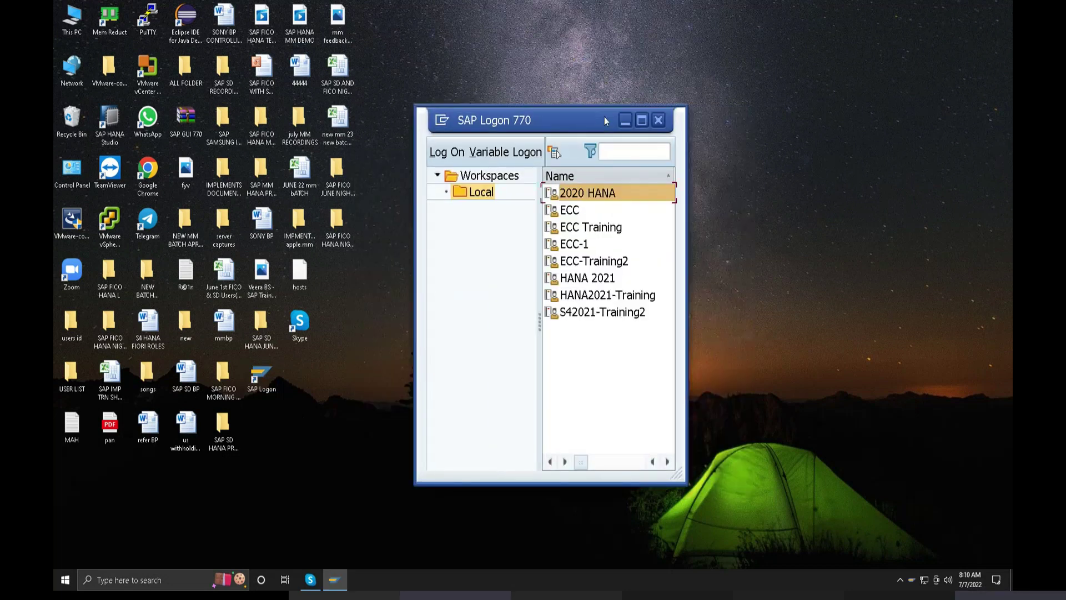
left_click(609, 366)
left_click(595, 313)
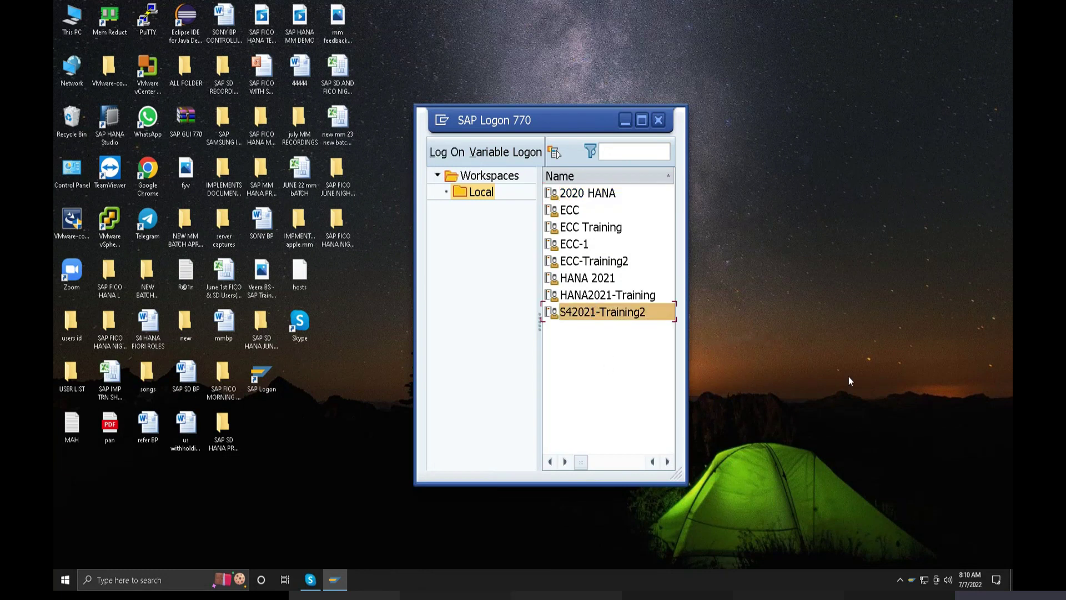
key("Return")
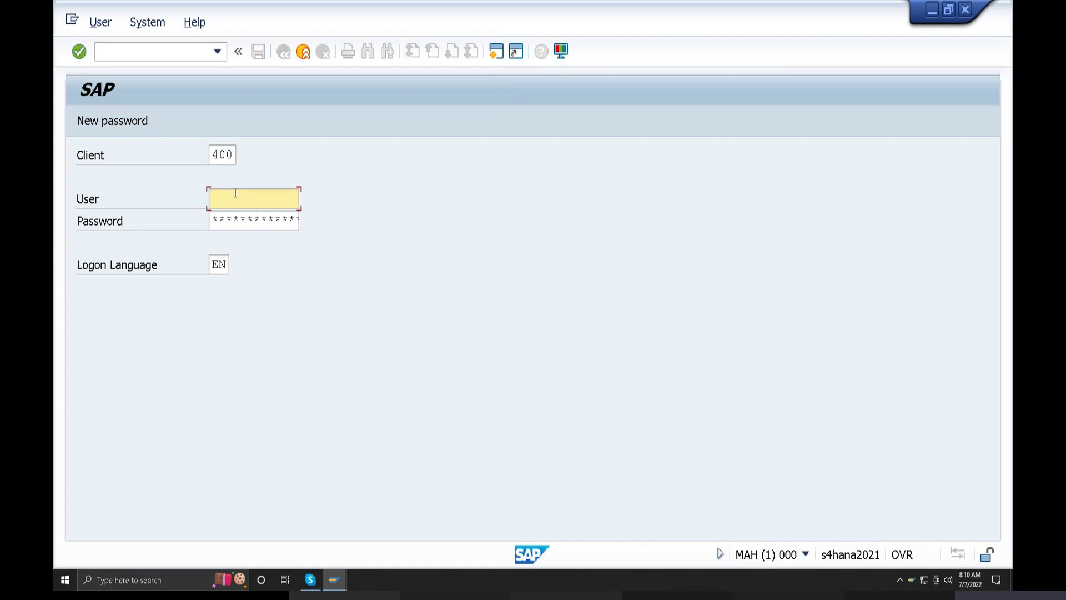
- Try to log on to client 400 with the user best and the account password
type("best")
left_click(233, 216)
left_click(217, 219)
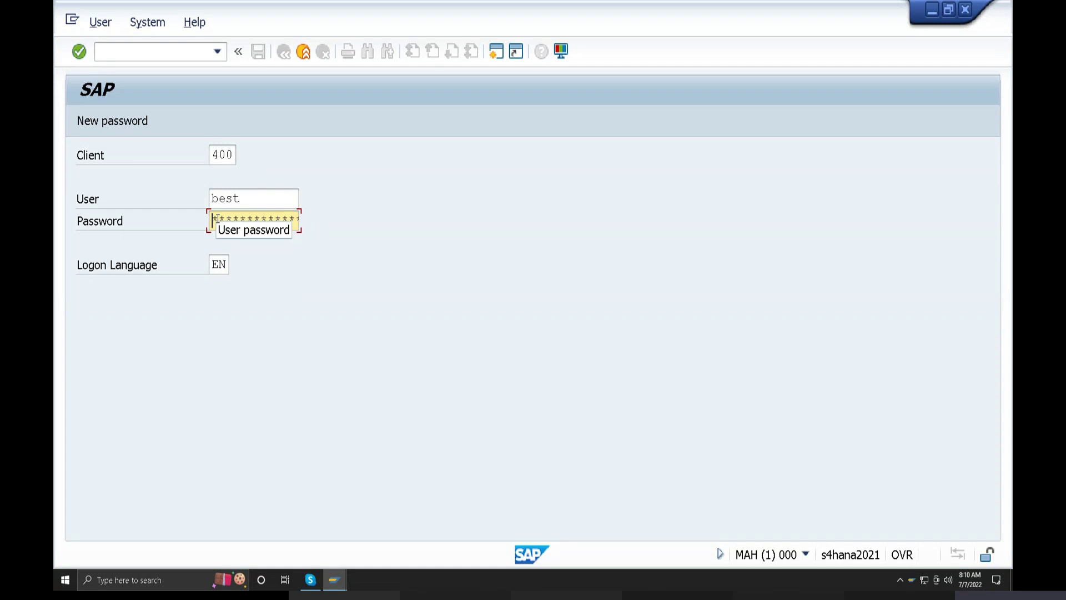
type("********")
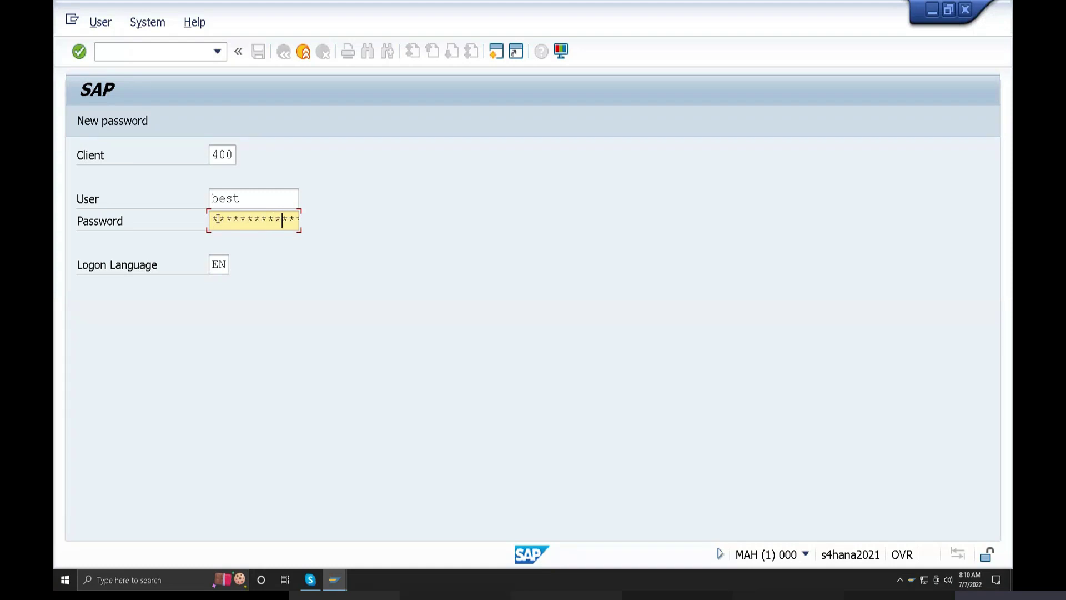
key("Return")
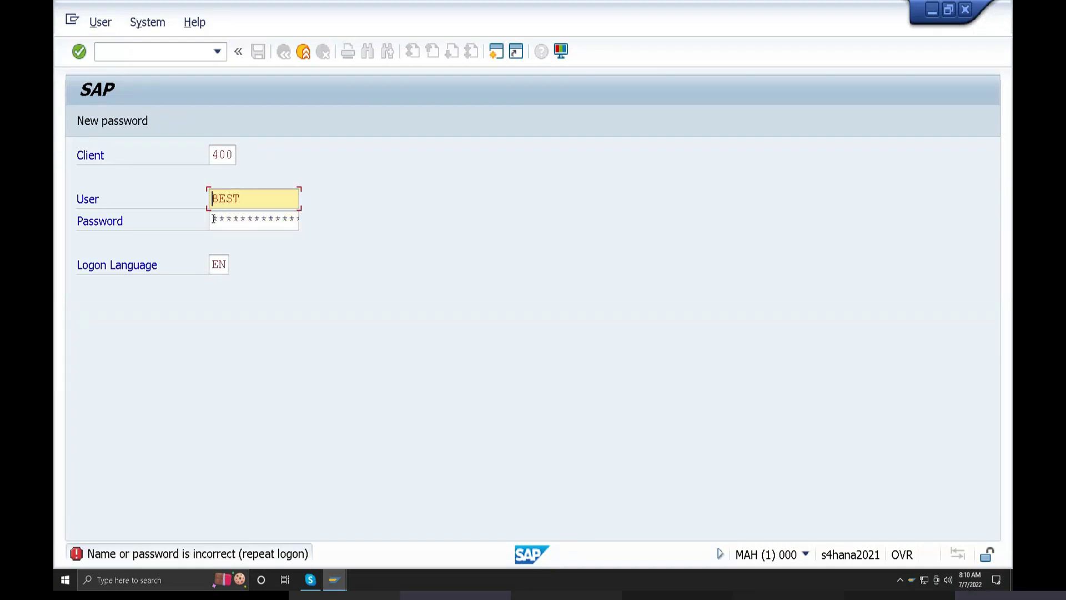
- Re-enter the account password for client 400, log on and acknowledge the information message
left_click(213, 220)
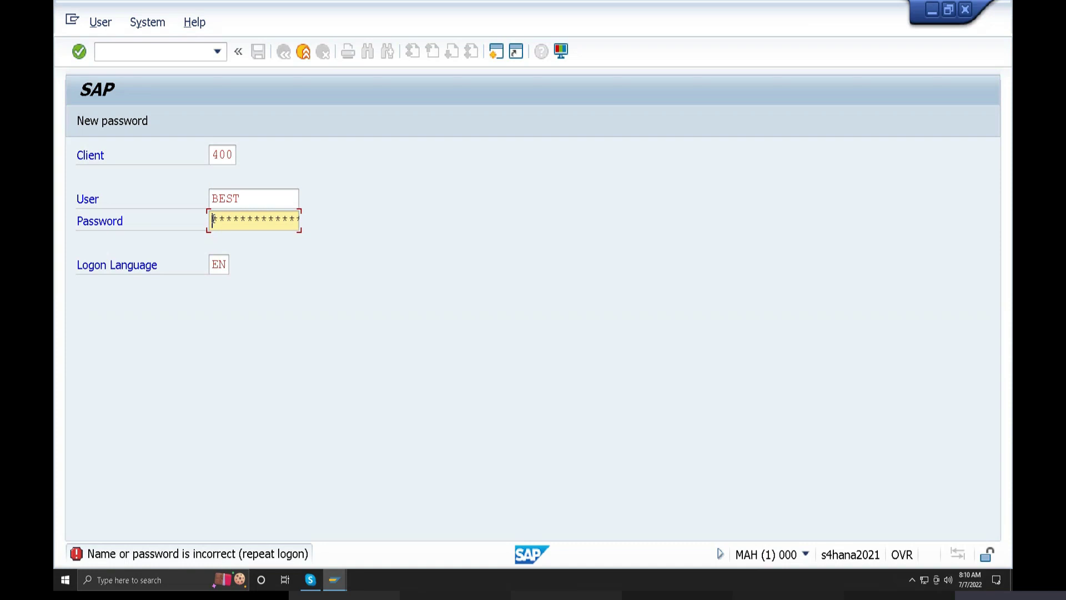
type("*********")
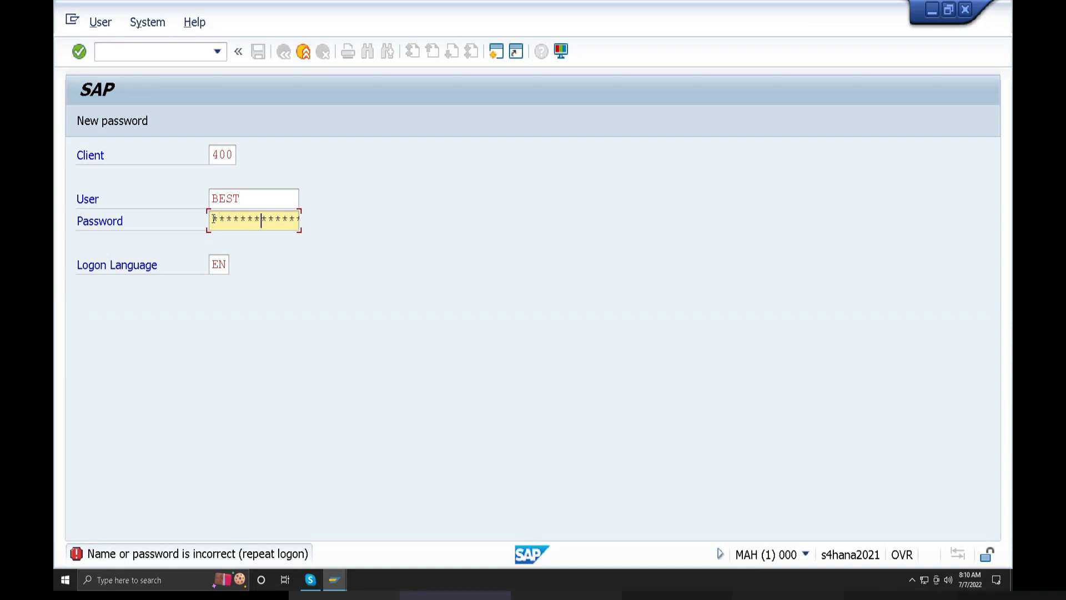
key("Return")
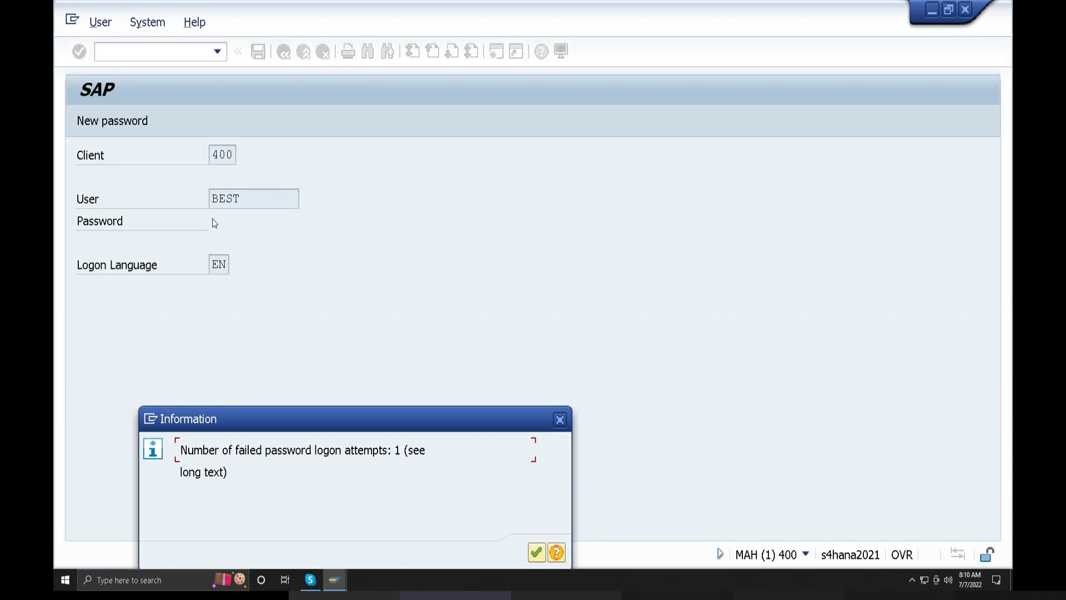
left_click(536, 553)
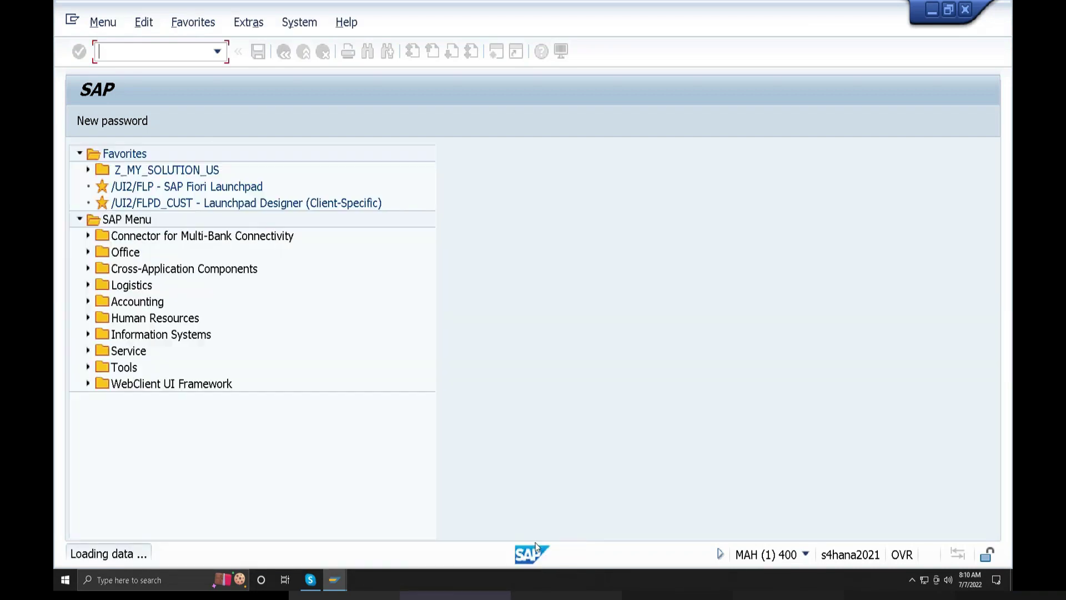
- Narrow the Easy Access tree slightly and open the SAP Reference IMG from Customizing: Execute Project
left_click_drag(439, 353, 423, 371)
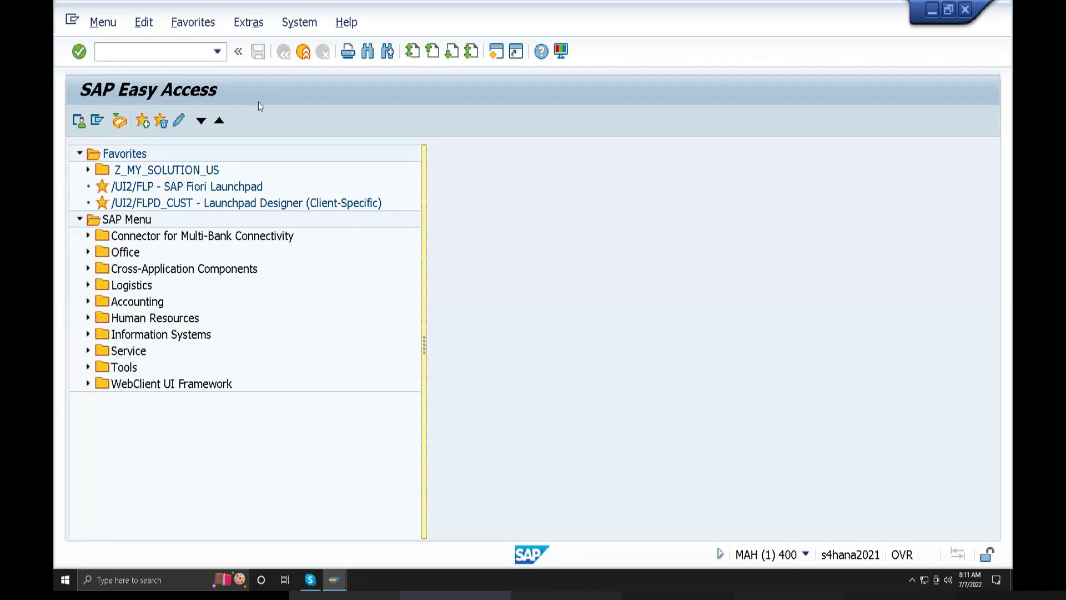
left_click(217, 51)
left_click(106, 67)
left_click(80, 52)
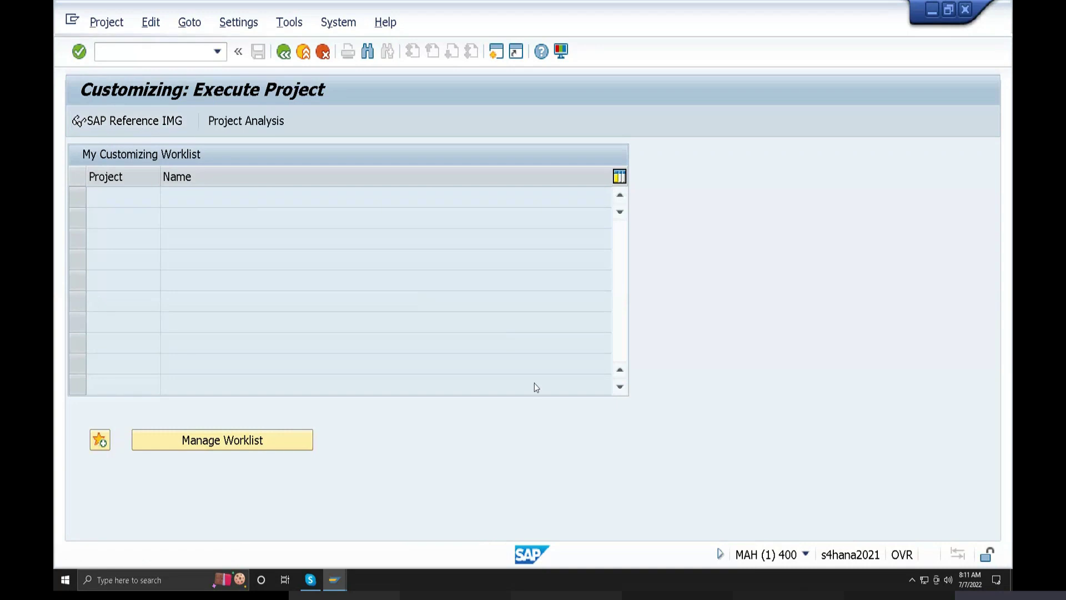
key("F5")
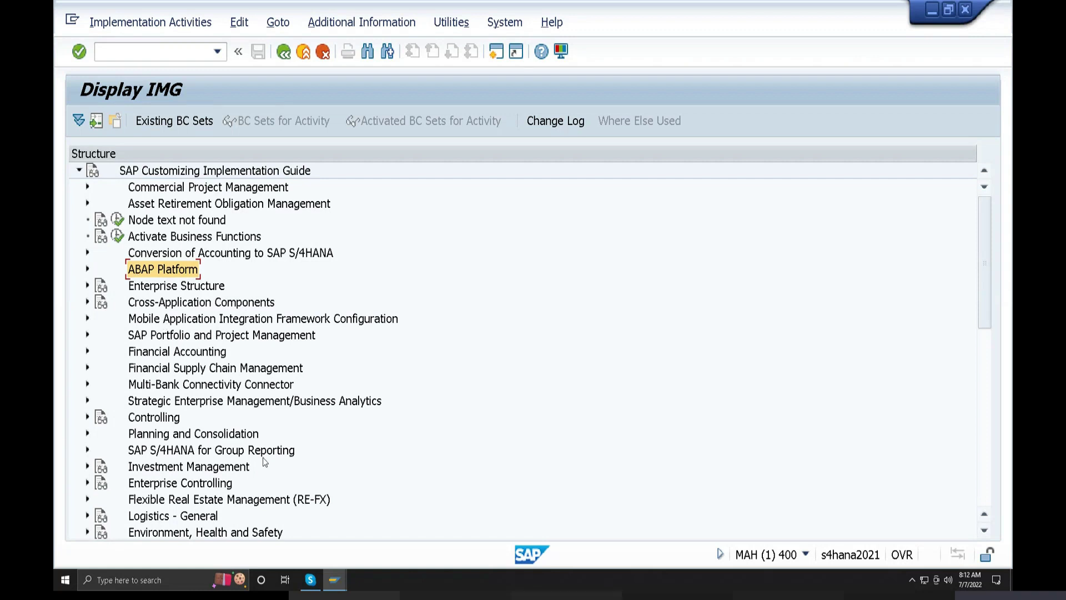
- Open the 2020 HANA connection from SAP Logon and log on to client 500 as best with the account password
mouse_move(331, 582)
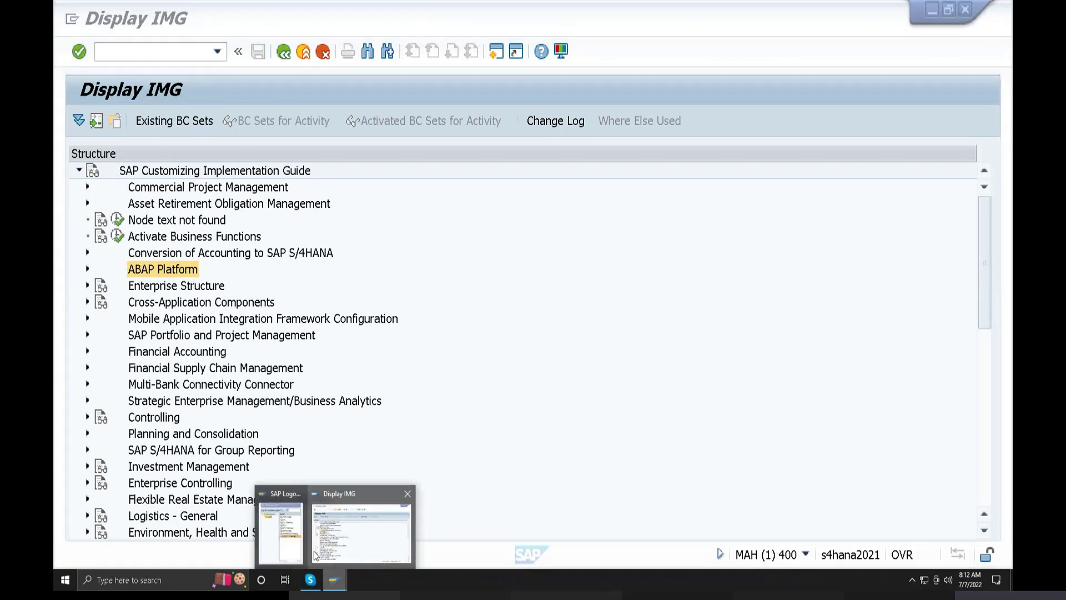
left_click(298, 542)
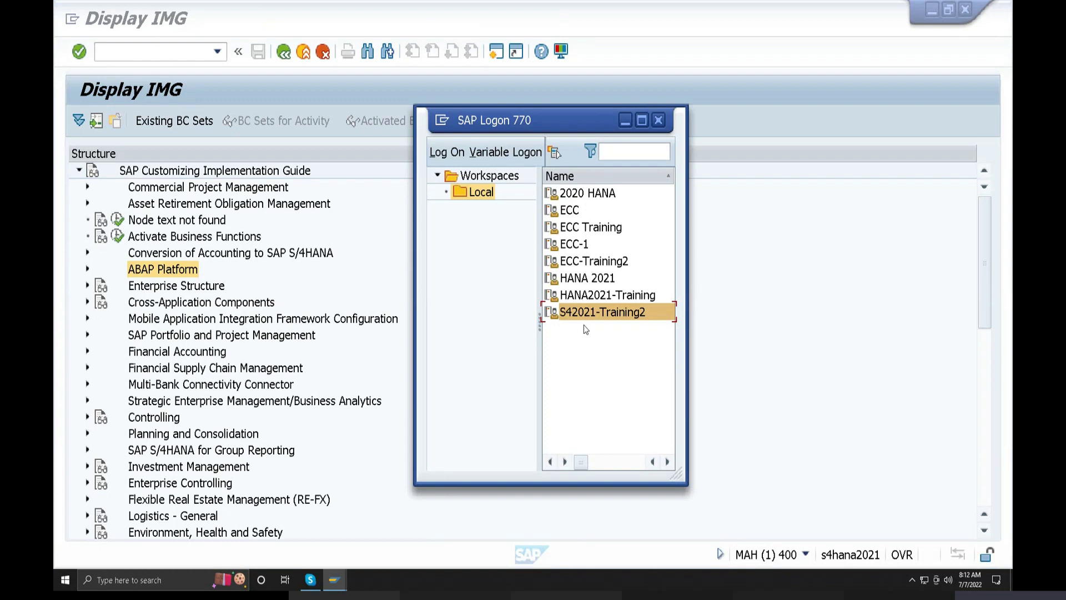
left_click(580, 196)
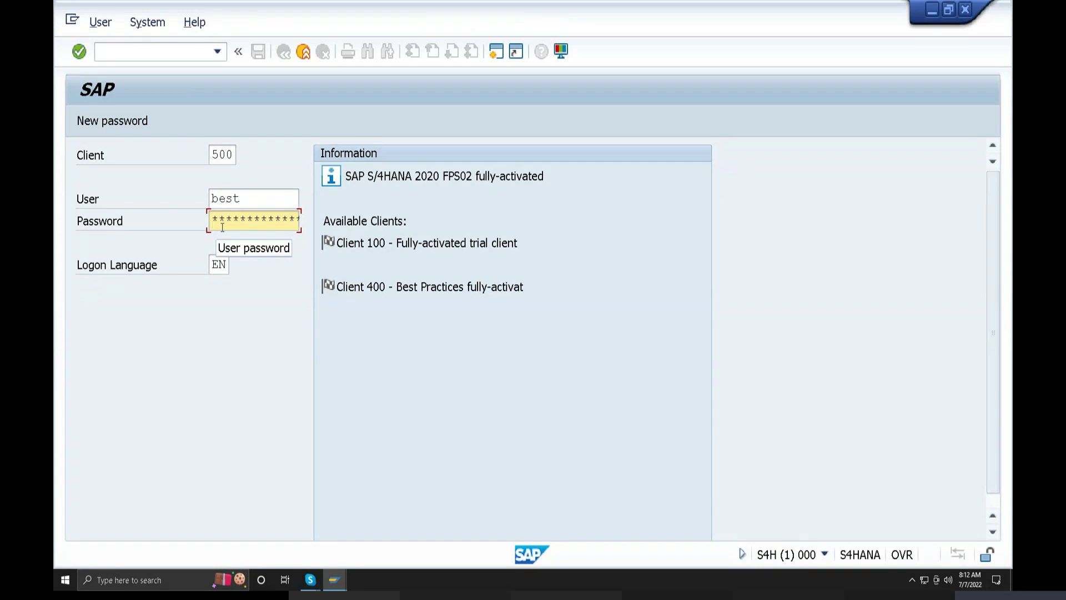
type("*****")
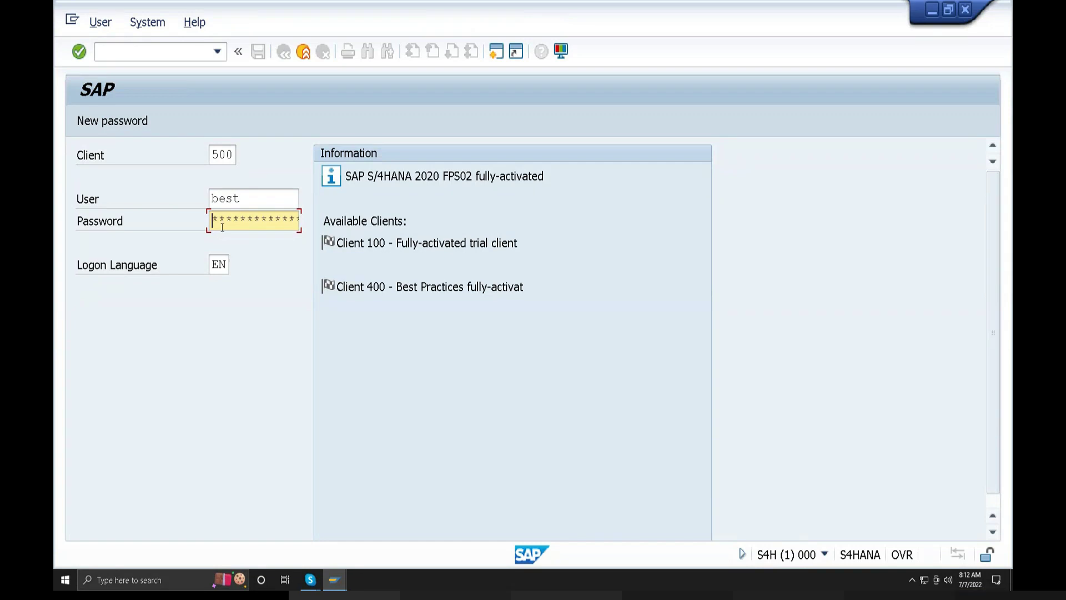
type("**")
key("Return")
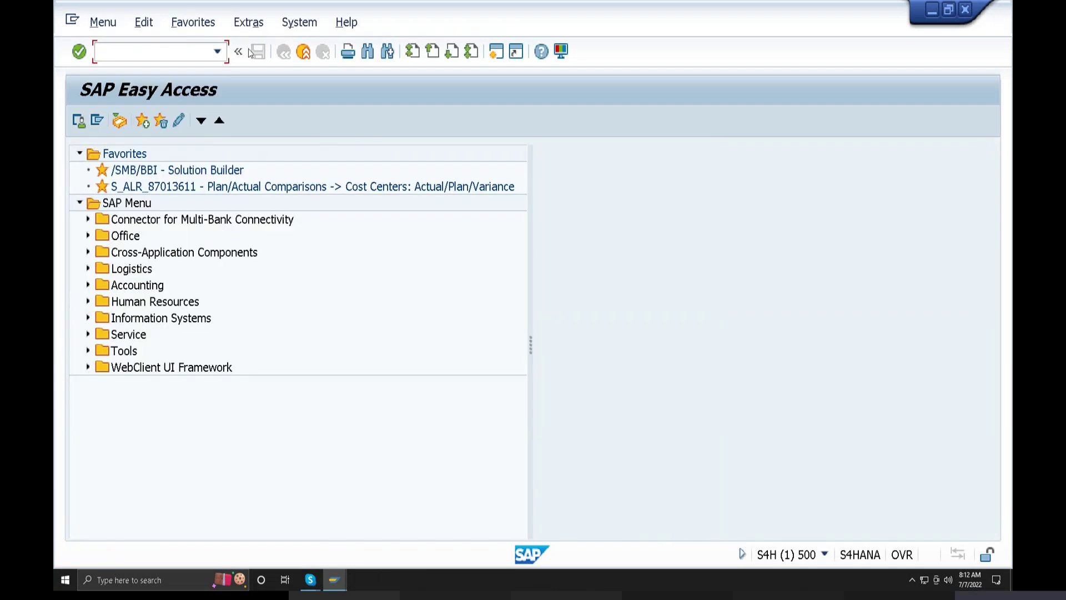
- Display the SAP Reference IMG in client 500 and select its SAP NetWeaver node
left_click(217, 51)
left_click(97, 68)
key("Return")
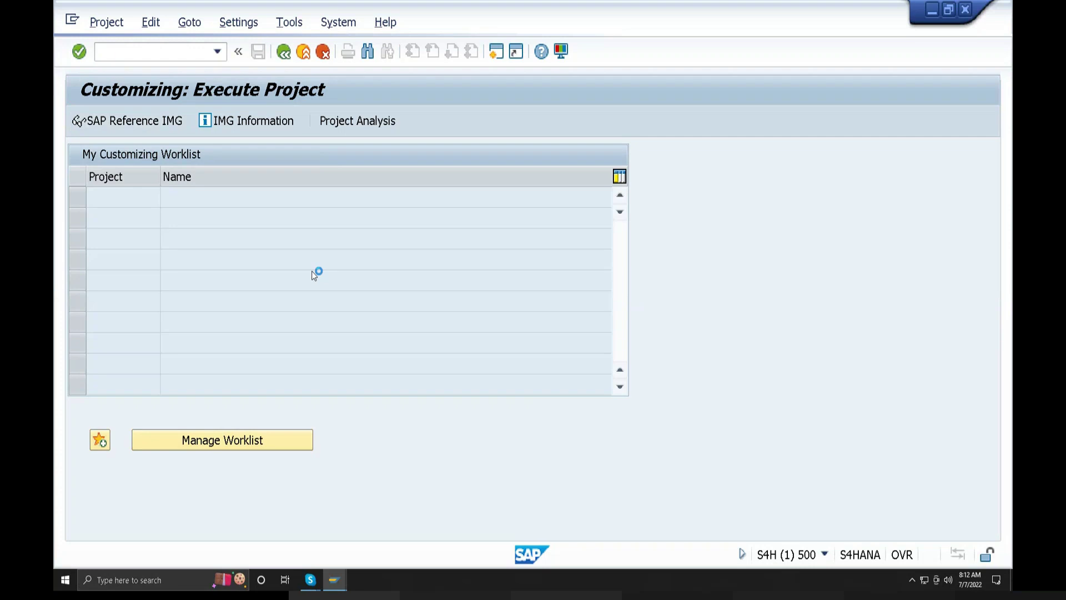
key("F5")
left_click(184, 242)
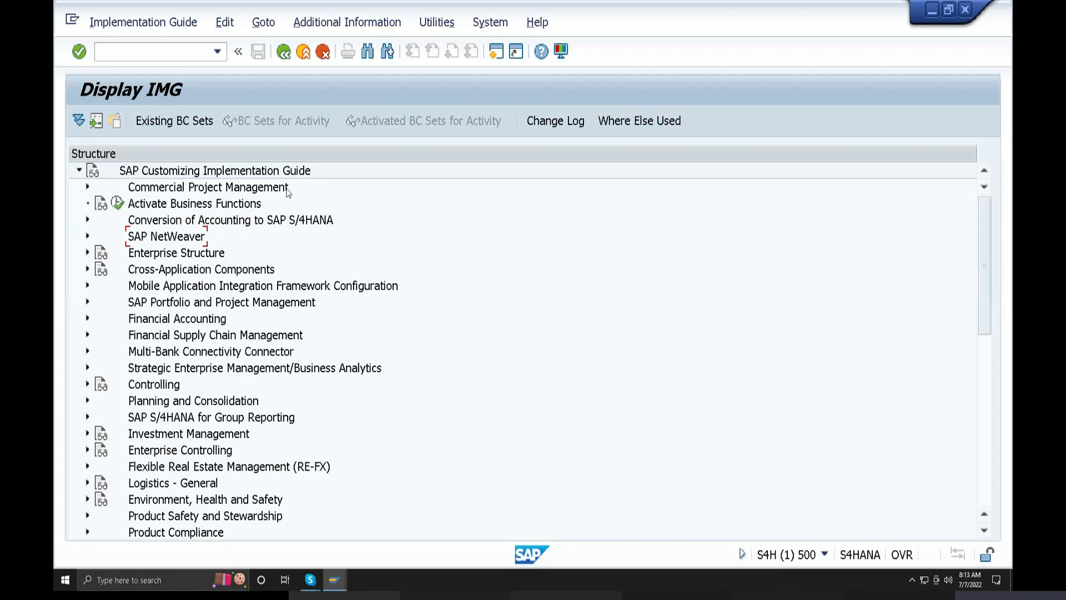
- Close the client 500 session and confirm logging off
left_click(966, 10)
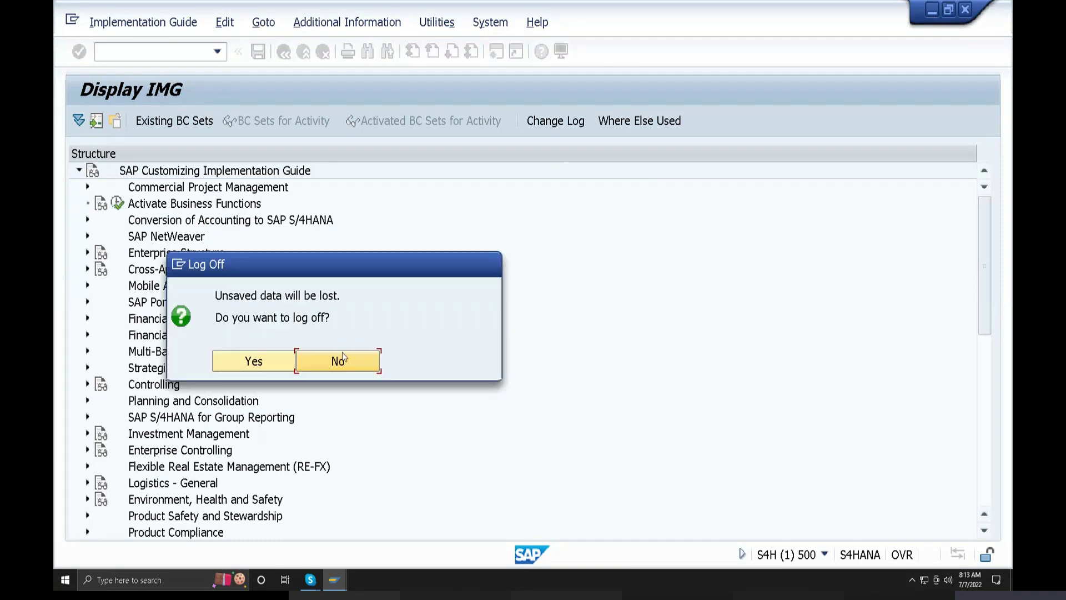
left_click(282, 358)
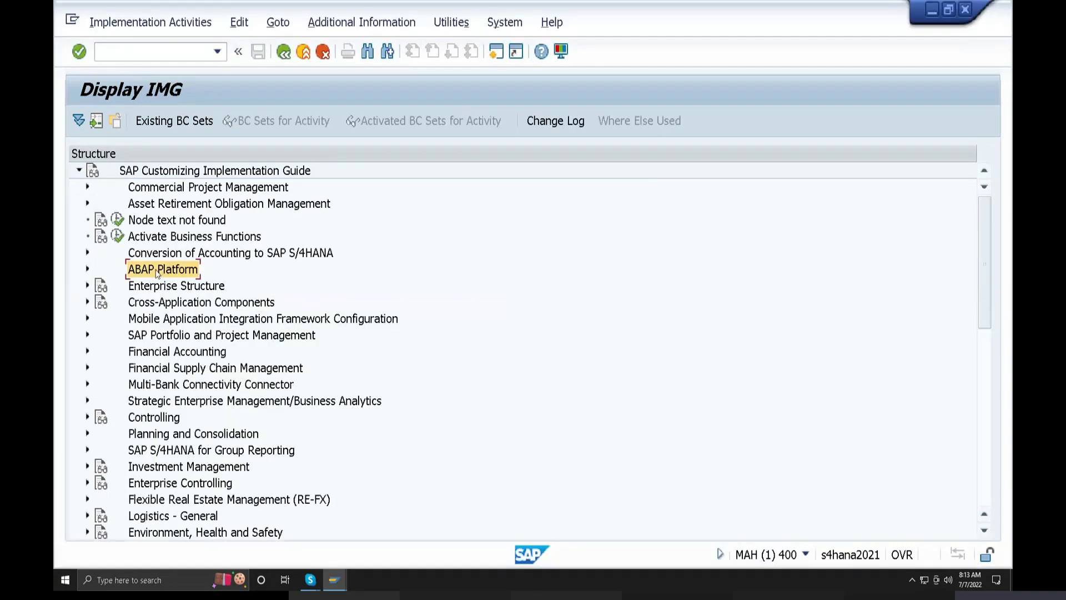
- Expand ABAP Platform and its General settings in the IMG and execute the Maintain Calendar activity
left_click(88, 270)
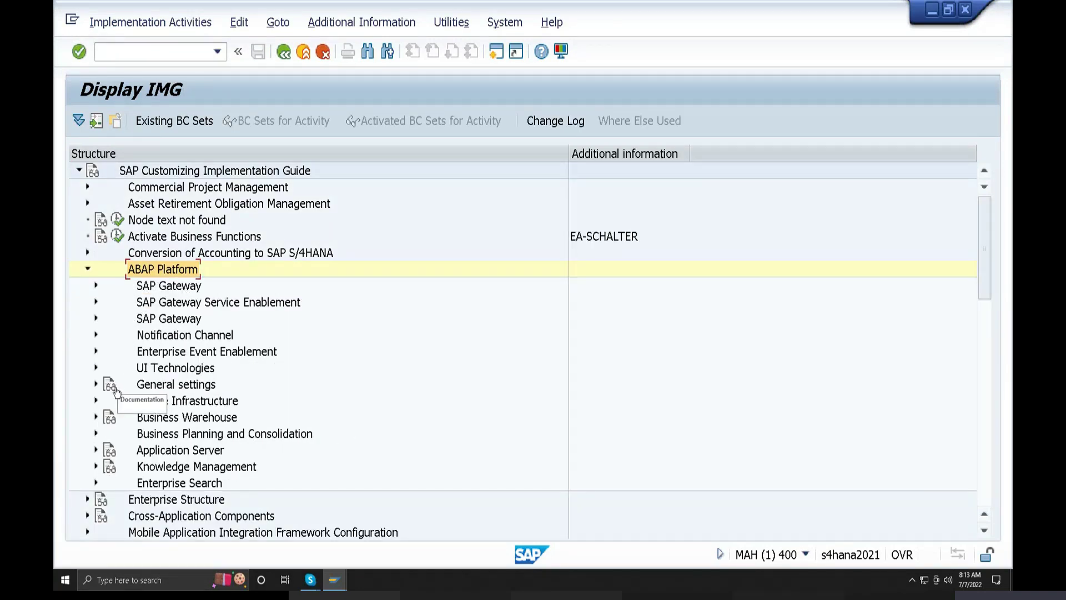
left_click(96, 384)
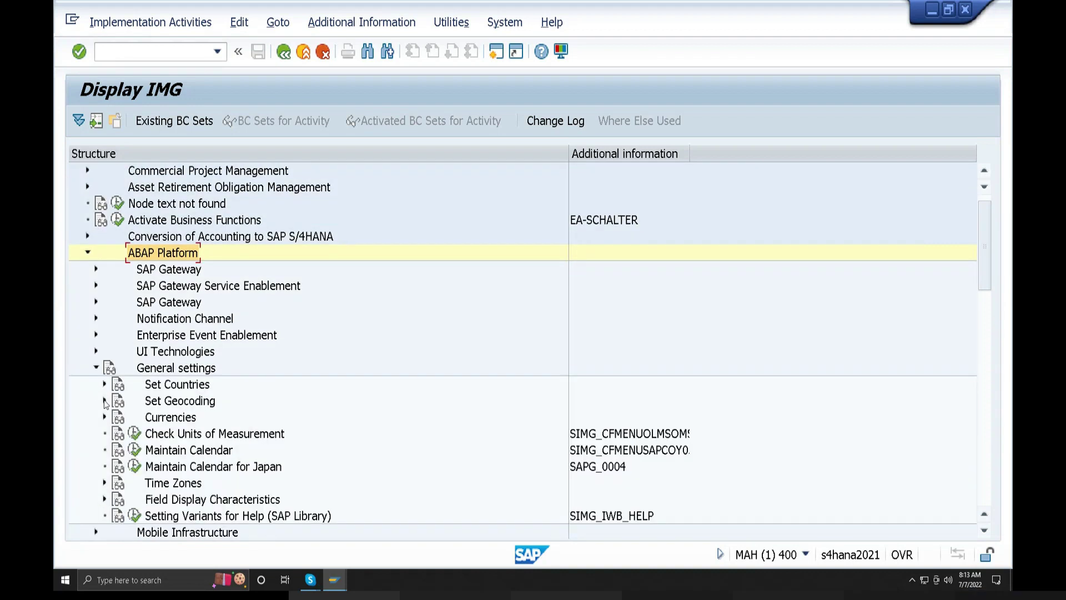
scroll(106, 404, "down", 1)
left_click(200, 402)
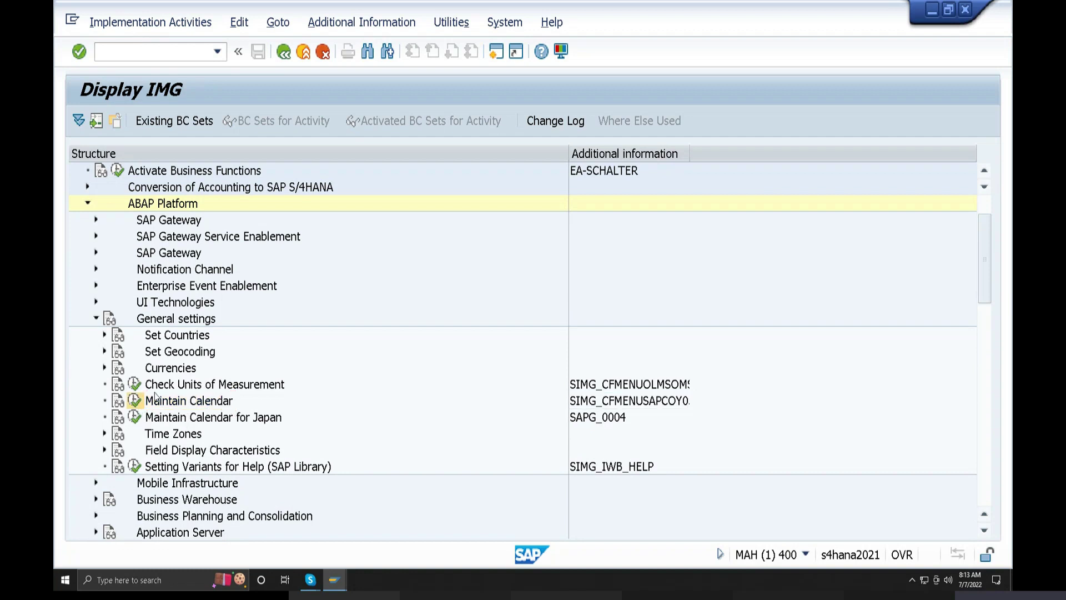
left_click(135, 401)
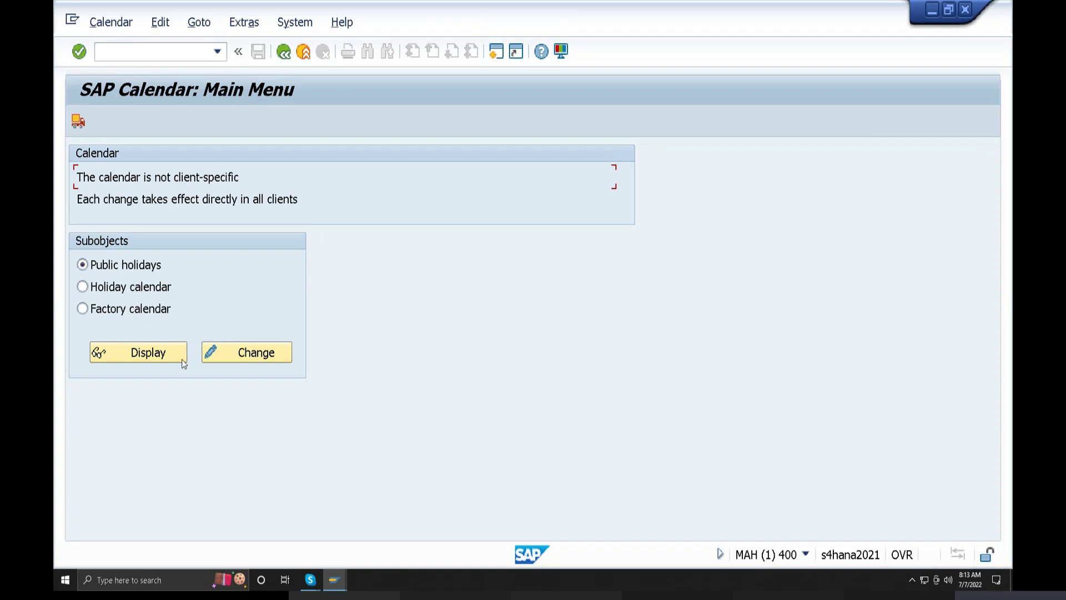
- Open the public holidays for changing and start creating a holiday of the type with a fixed day from date
left_click(212, 352)
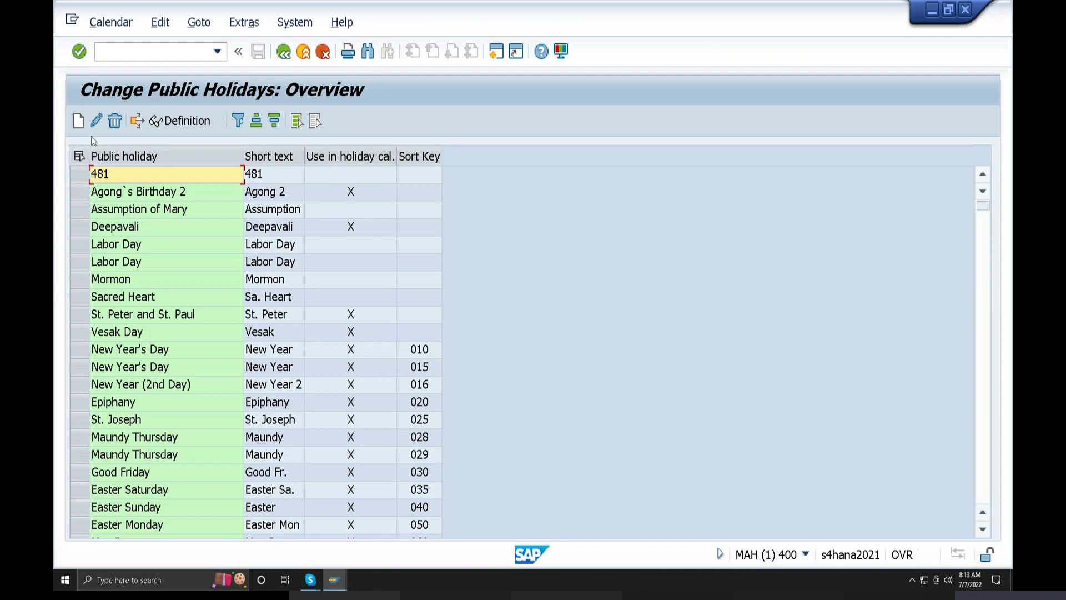
left_click(78, 122)
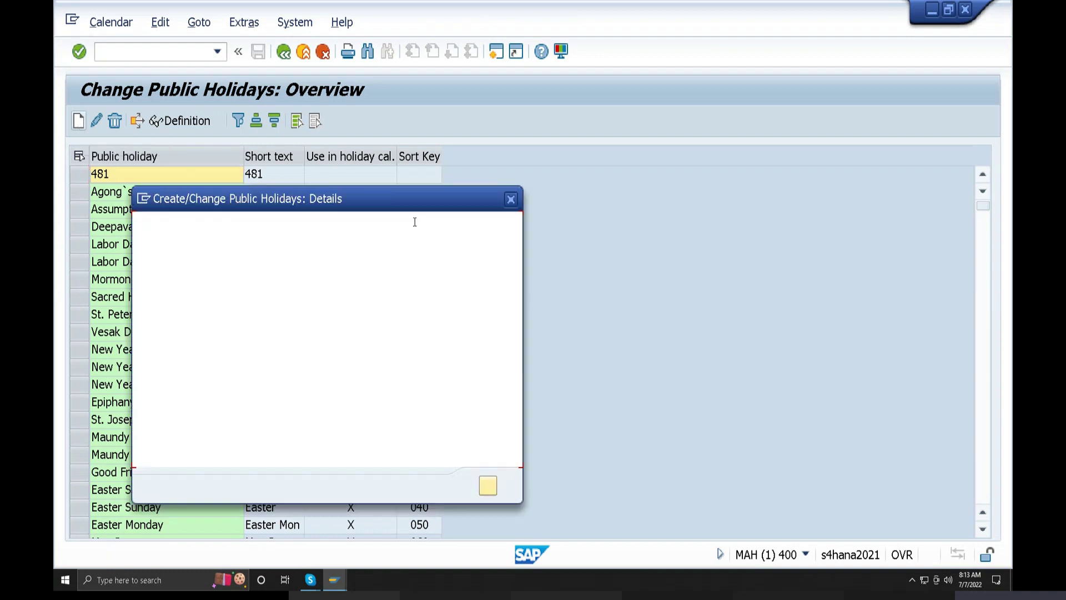
left_click_drag(391, 198, 582, 174)
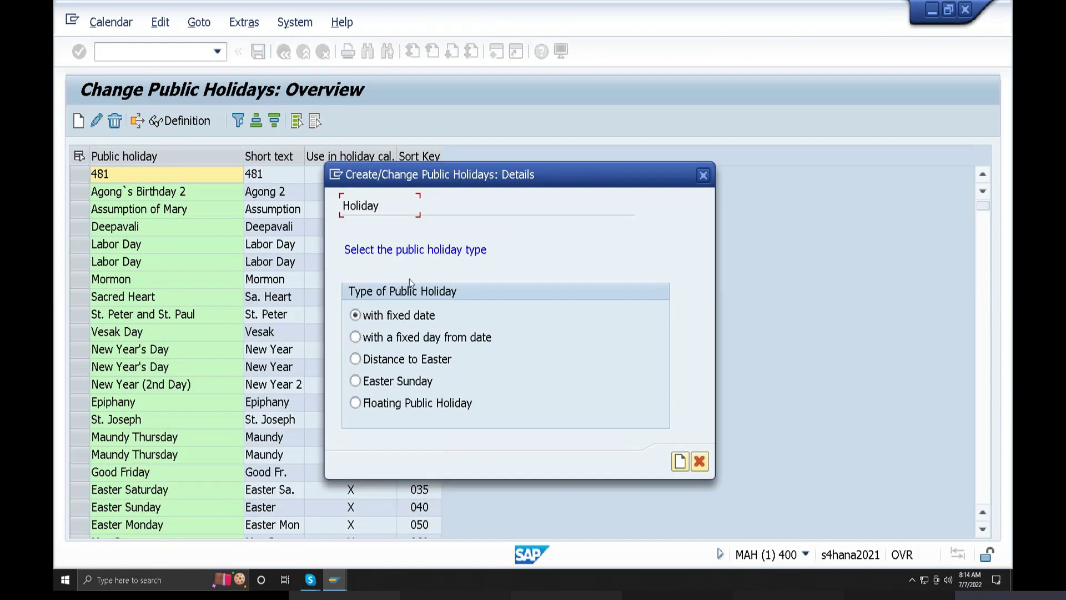
left_click(360, 340)
left_click(681, 461)
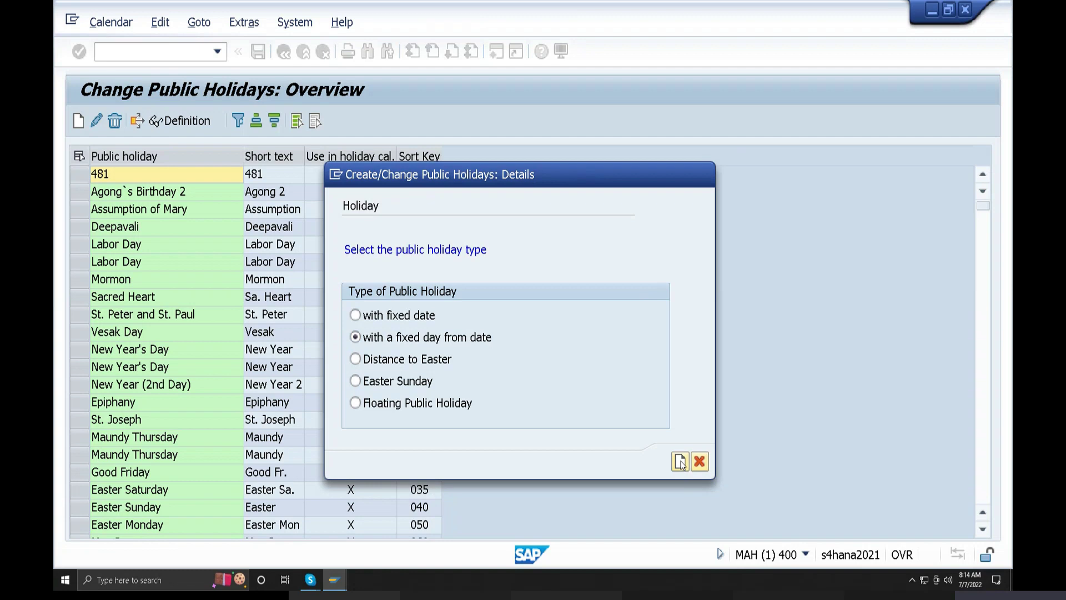
key("Return")
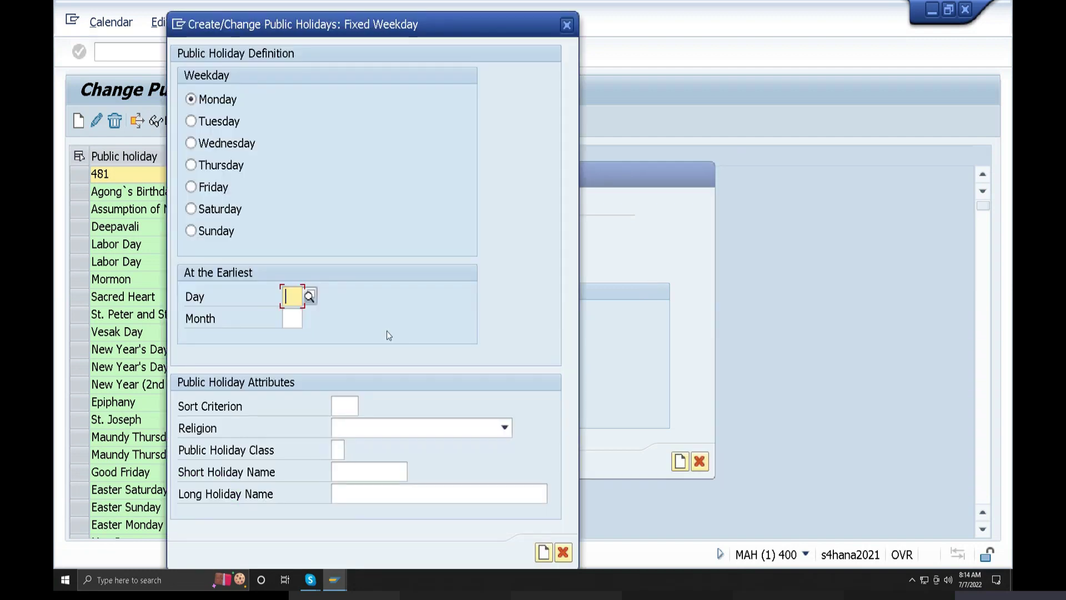
- Define the holiday's weekday as Thursday, at the earliest on day 01 of month 07
left_click(308, 163)
left_click(298, 298)
left_click(309, 299)
double_click(256, 118)
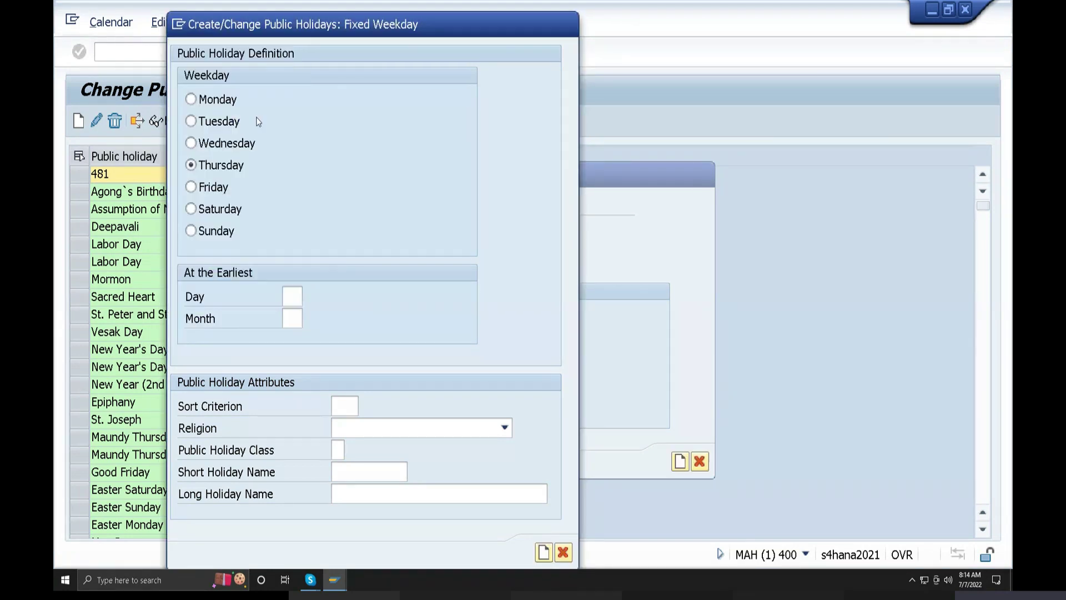
left_click(290, 316)
left_click(310, 319)
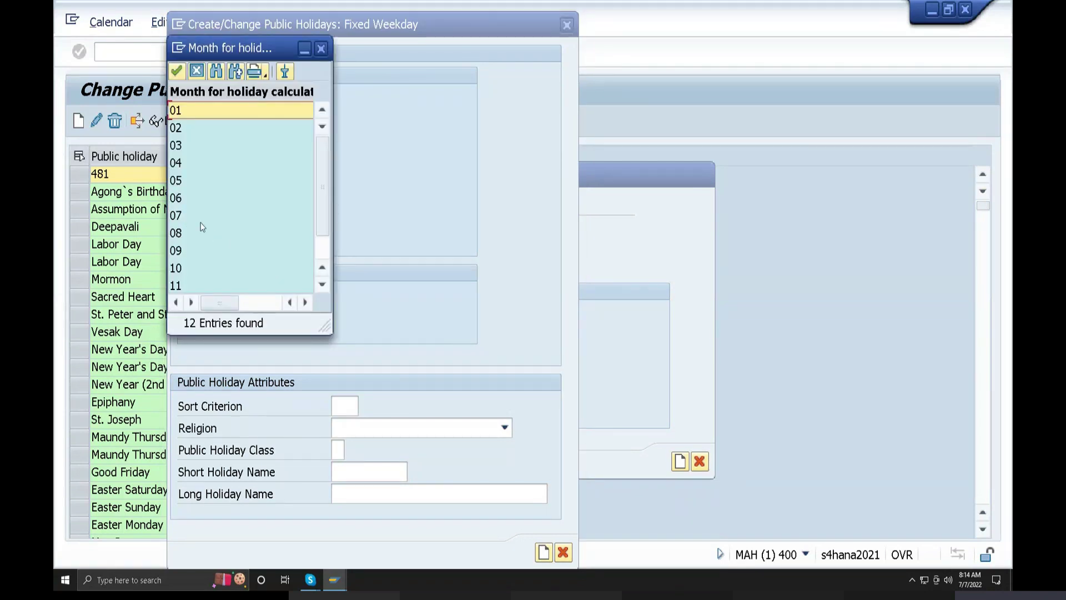
left_click(181, 217)
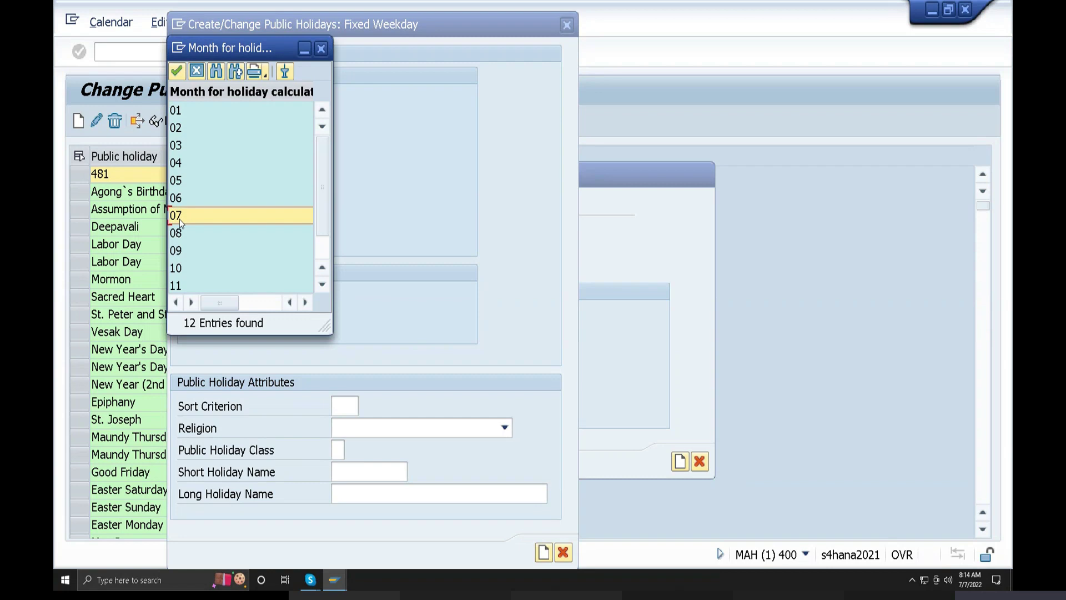
double_click(179, 222)
- Set the holiday's religion to 22 Hindu
left_click(505, 427)
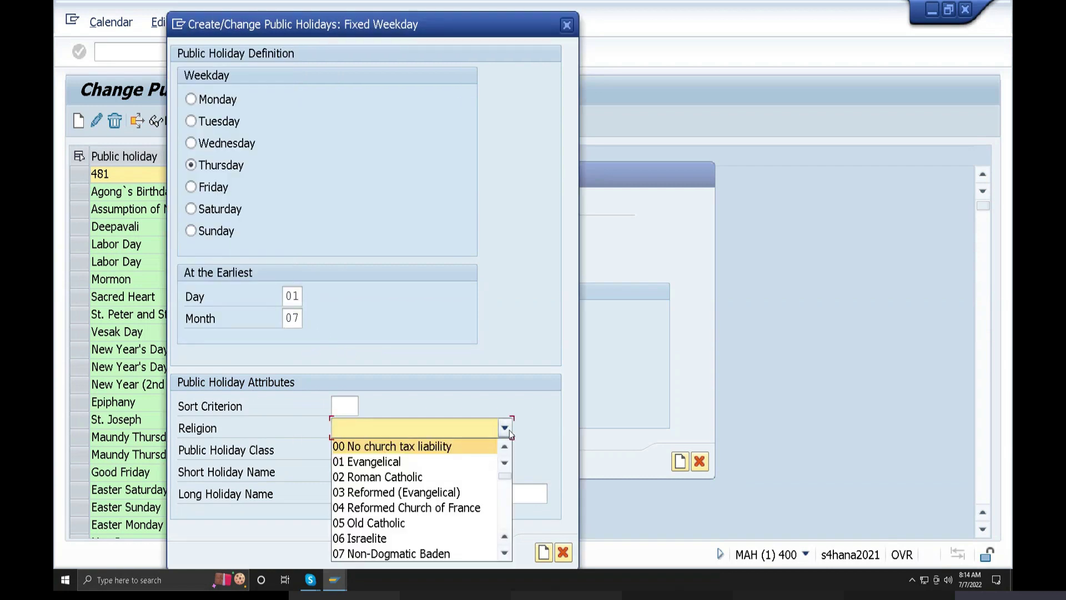
scroll(439, 486, "down", 8)
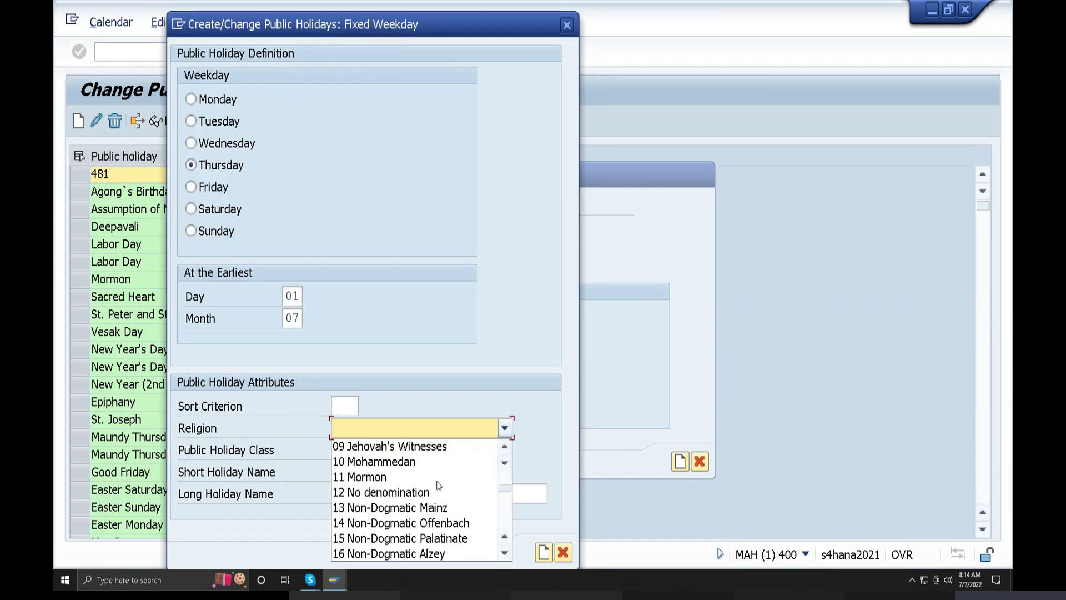
scroll(439, 489, "down", 4)
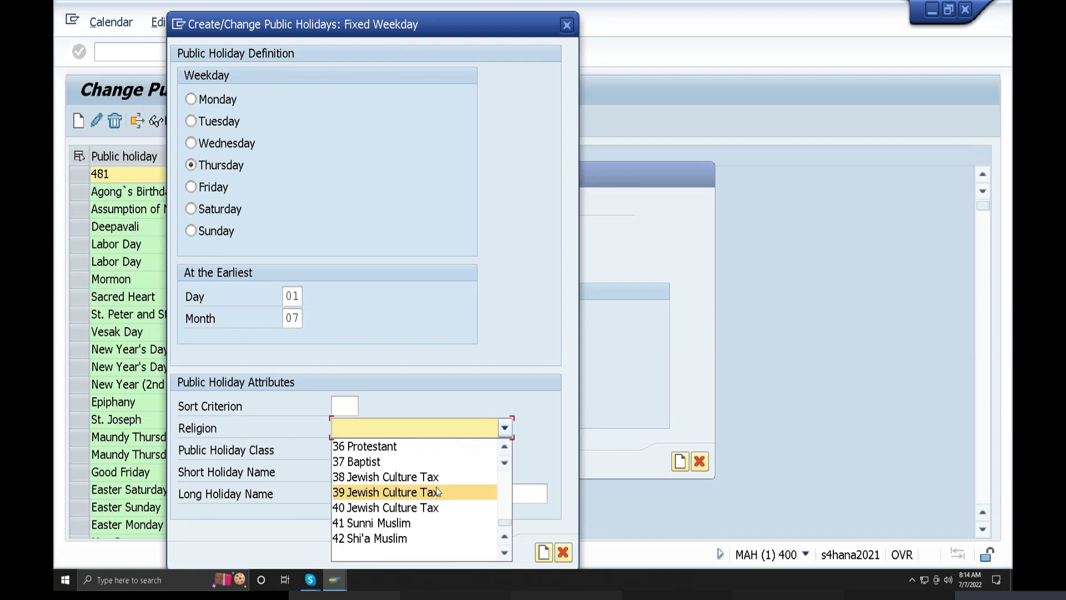
scroll(437, 491, "up", 12)
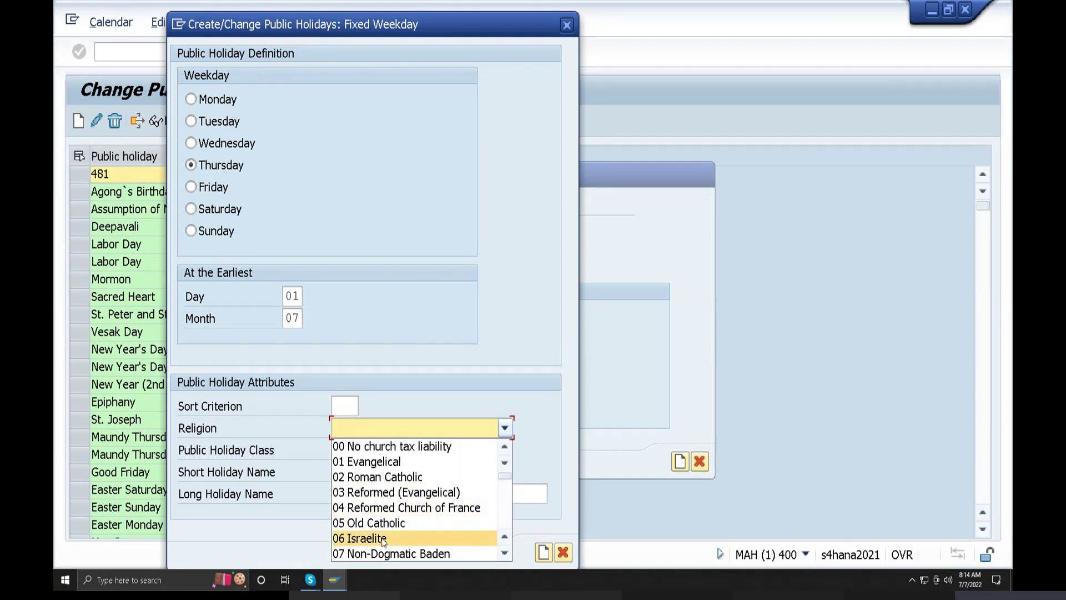
scroll(392, 481, "down", 1)
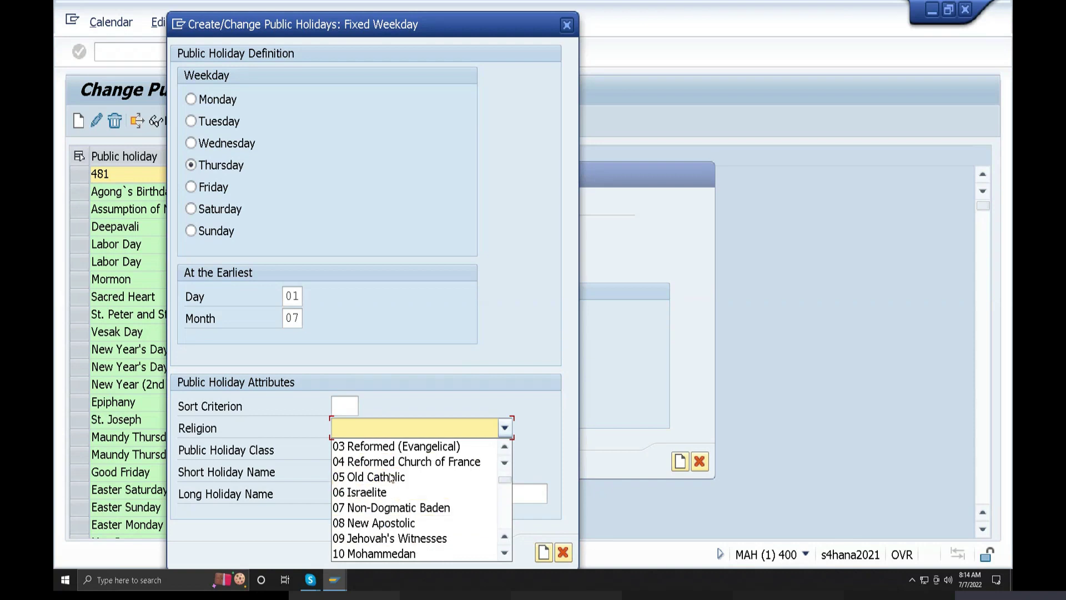
scroll(392, 478, "down", 1)
scroll(391, 478, "down", 1)
scroll(392, 478, "down", 1)
scroll(392, 478, "down", 2)
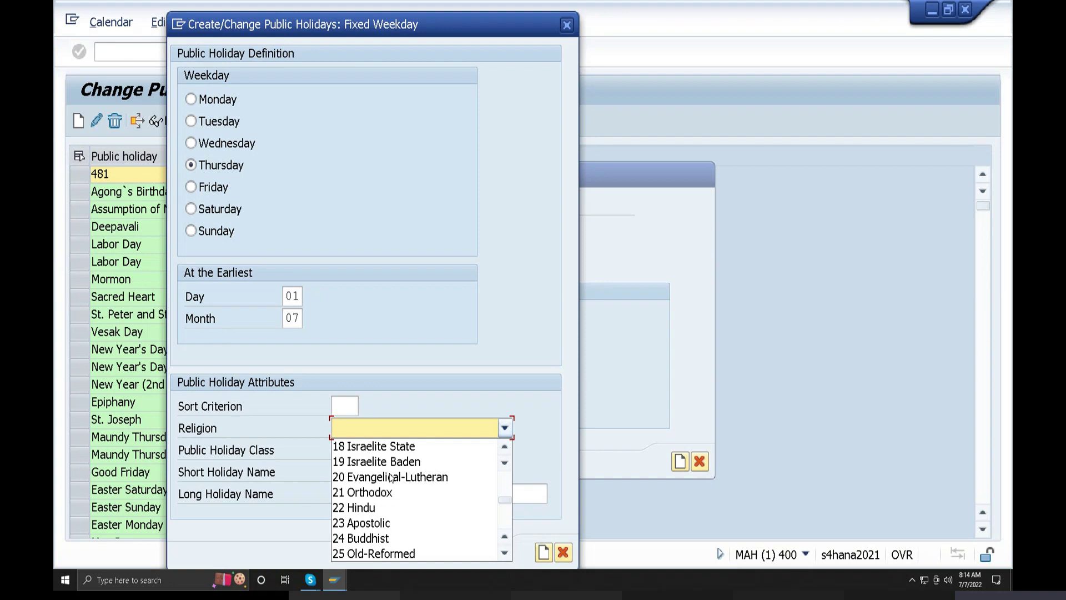
scroll(392, 478, "down", 1)
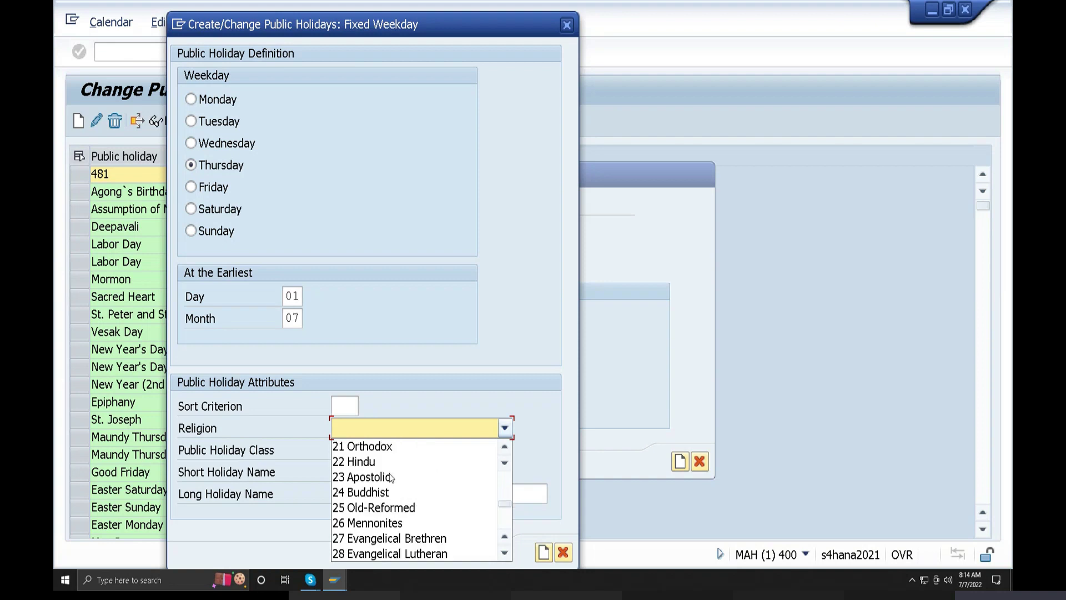
left_click(362, 462)
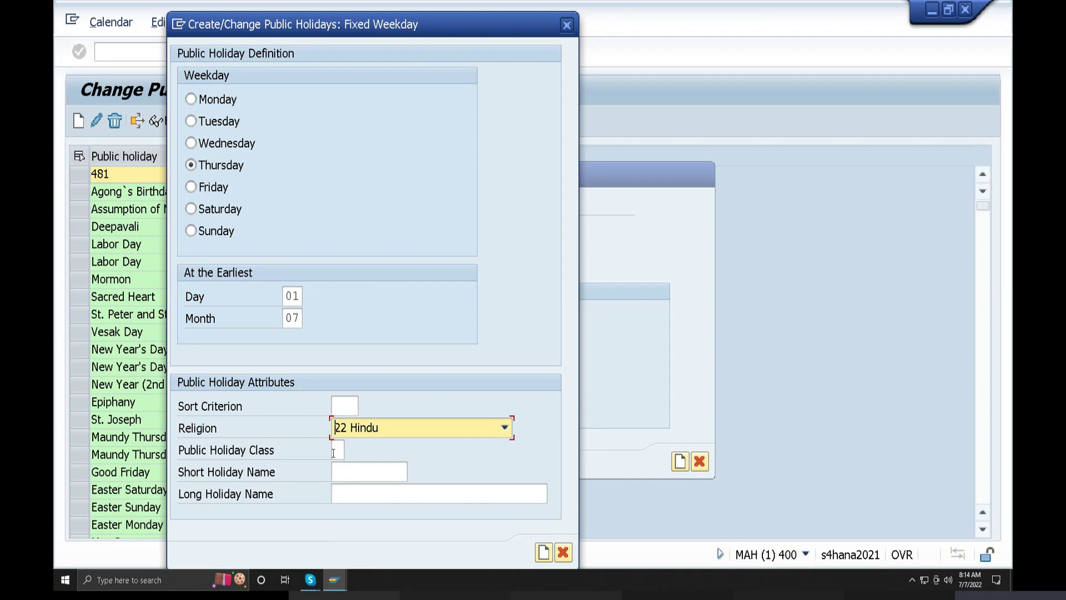
- Set the public holiday class to 1, ordinary public holiday, from its possible entries
left_click(333, 452)
left_click(349, 451)
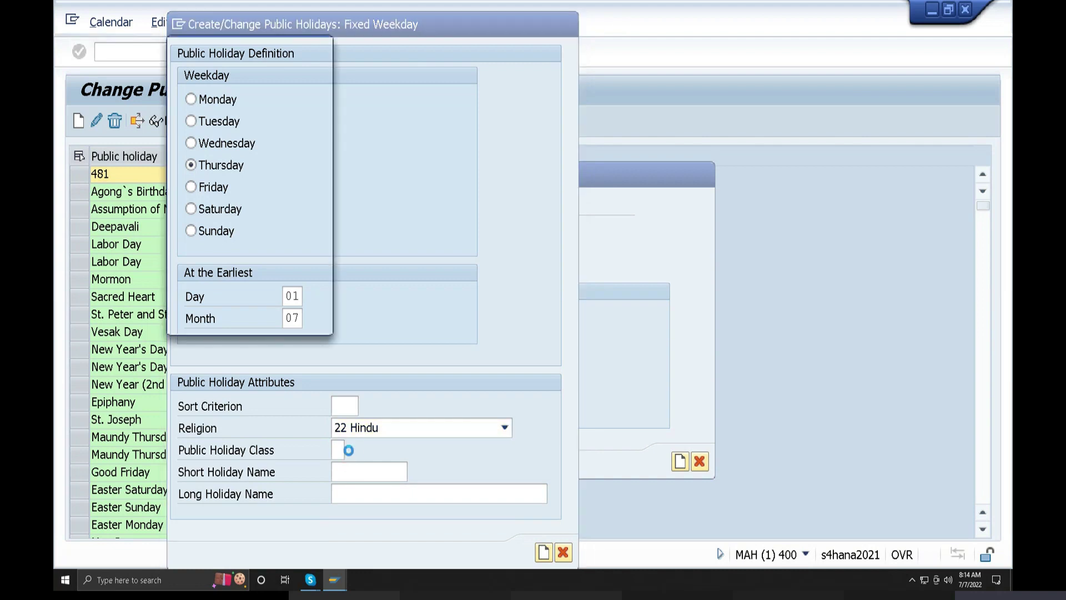
left_click_drag(337, 153, 576, 188)
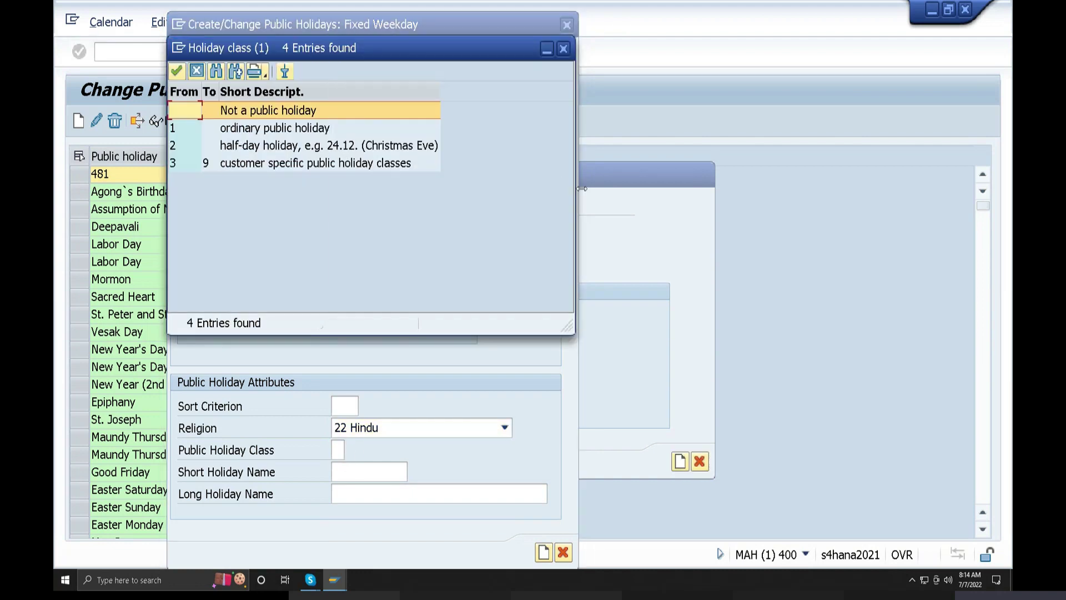
left_click(311, 129)
double_click(311, 129)
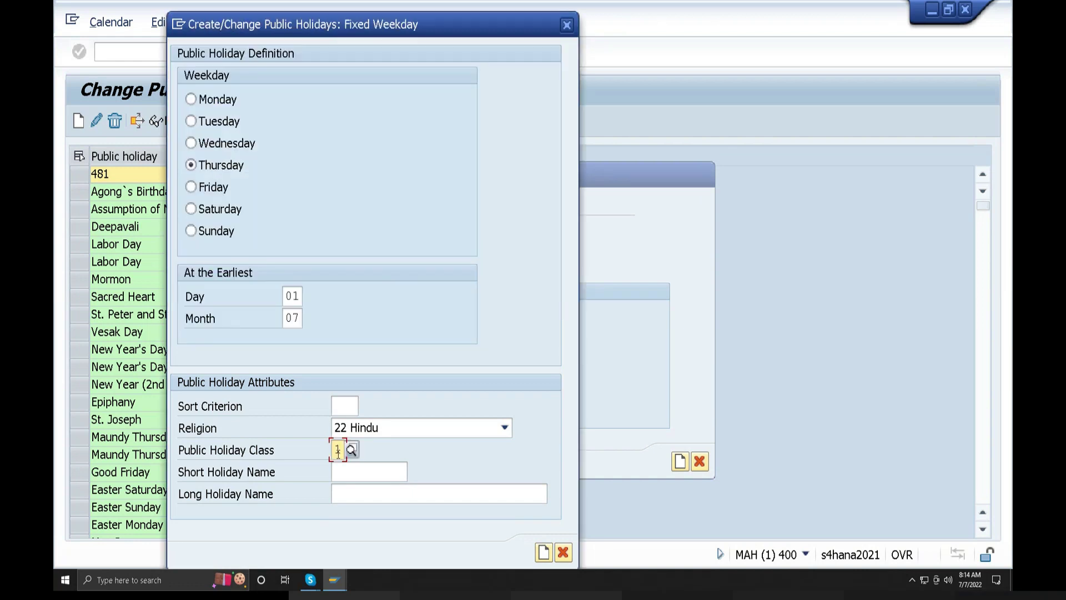
- Enter APPLE-VI as short name and APPLE VINAYACHAVATHI as long name, then create the holiday and accept the transport note
left_click(359, 479)
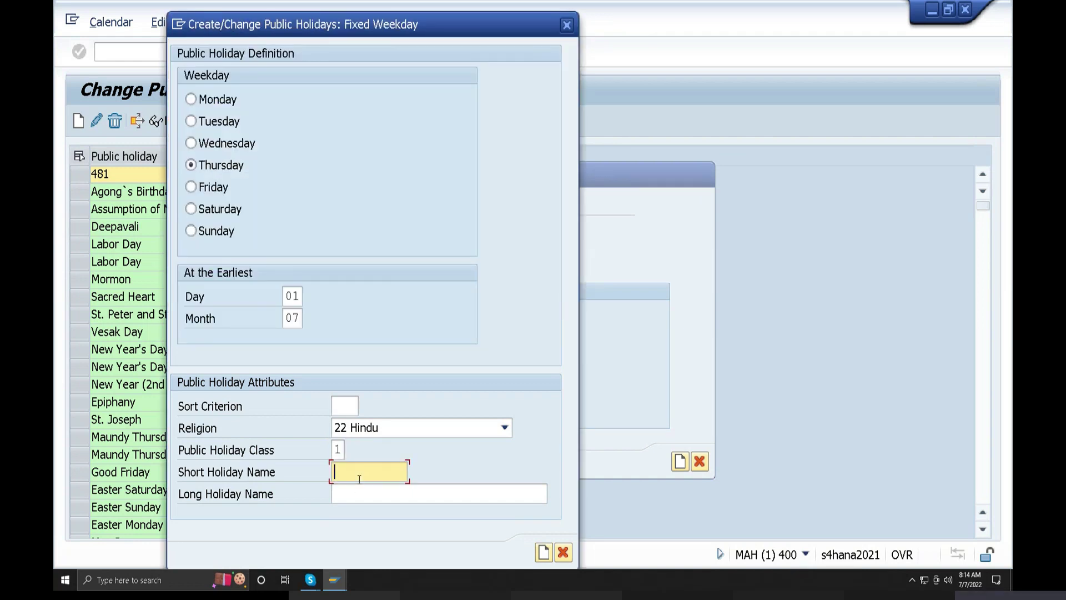
type("APPLE-VI")
left_click(372, 490)
type("APPLE-VI")
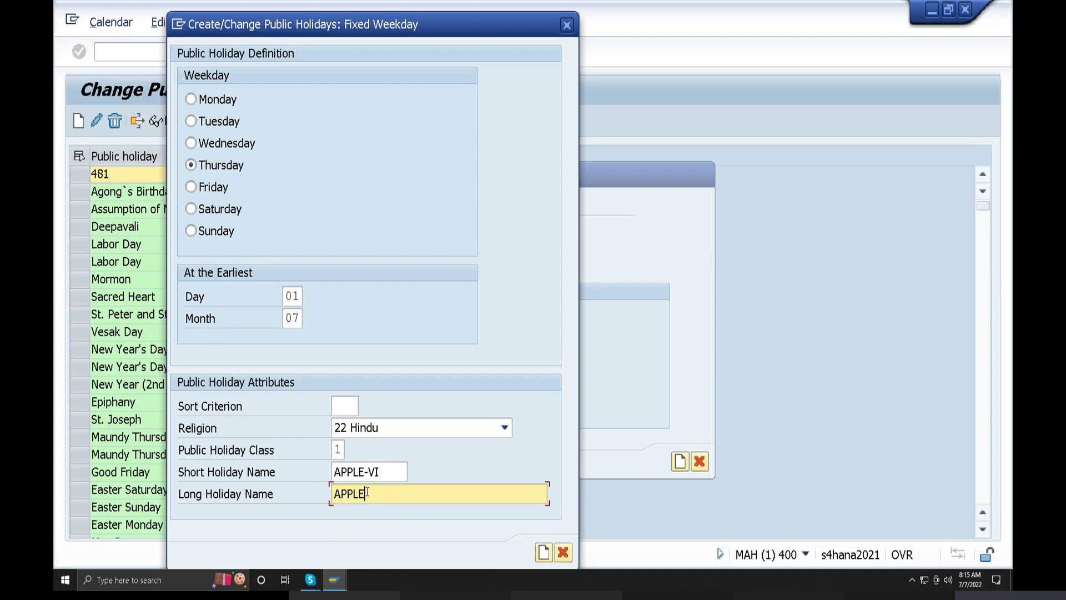
type("NAYA")
type("CHAVATHI")
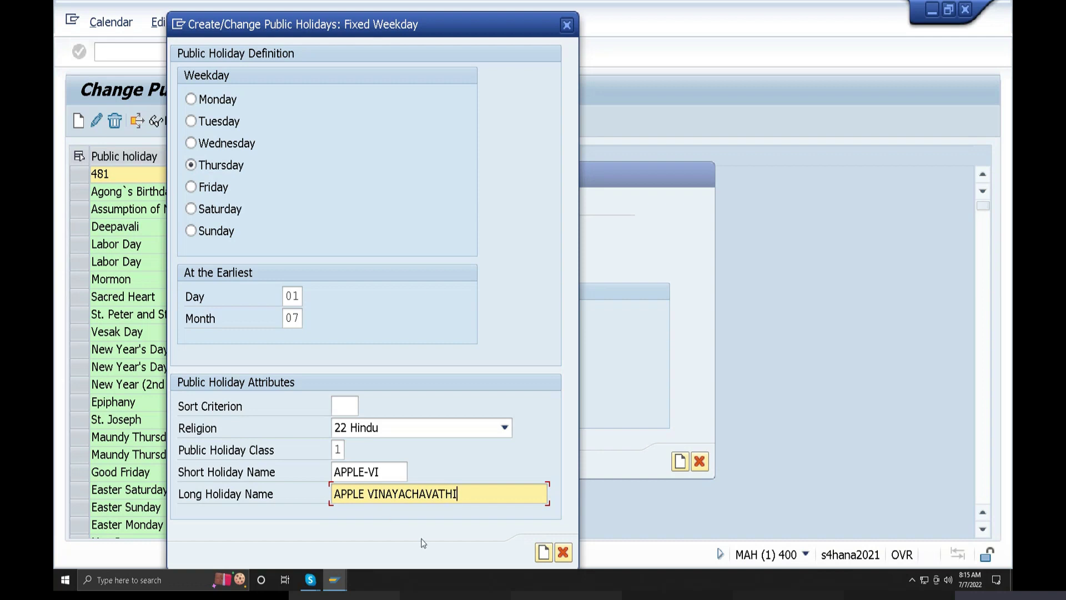
left_click(544, 556)
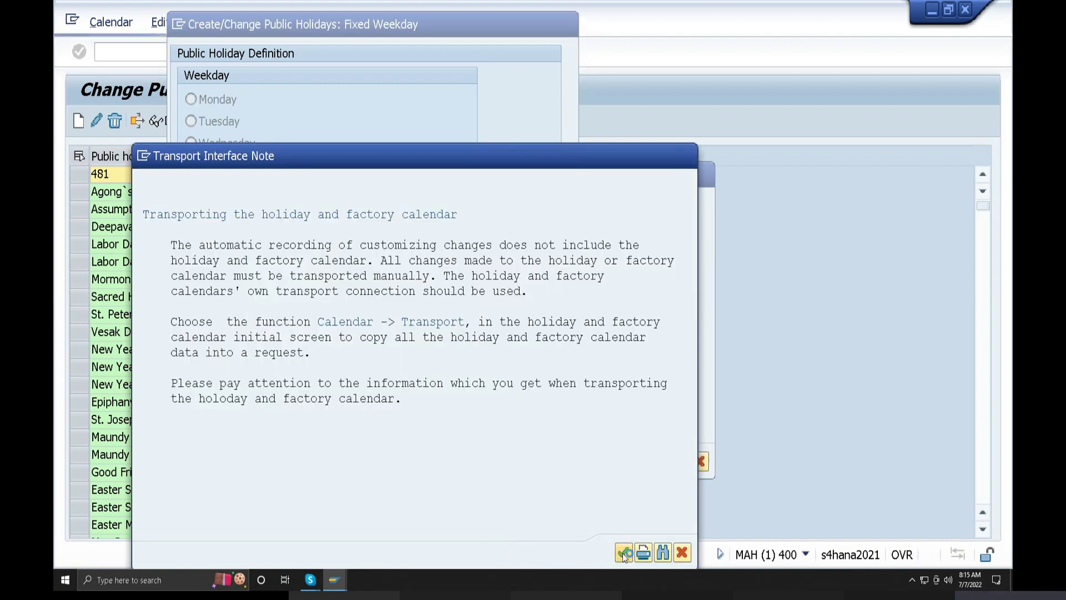
left_click(623, 553)
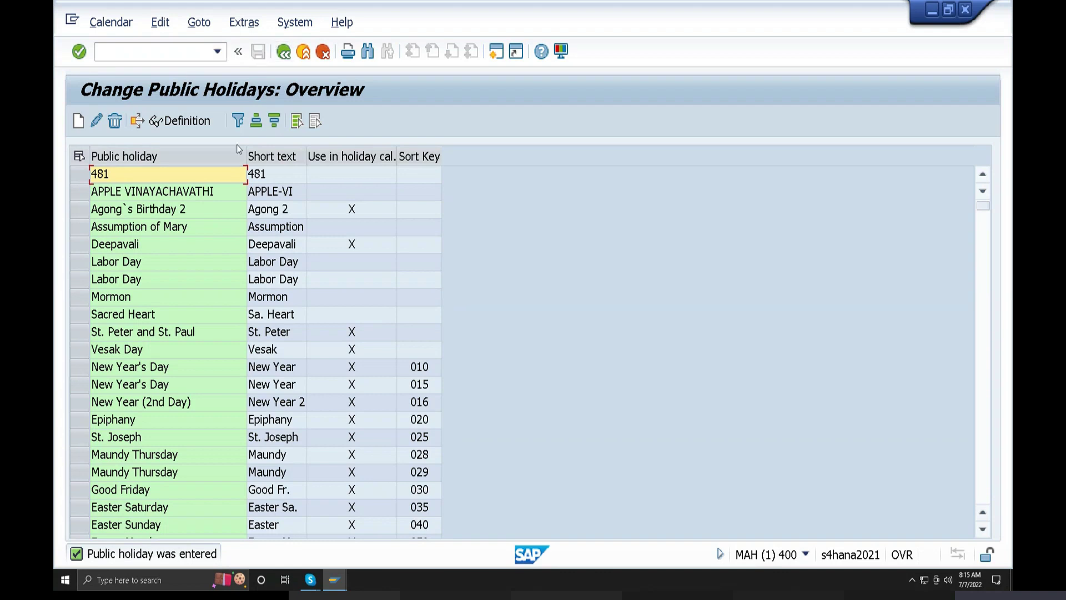
- Start another public holiday with a fixed day from date, at the earliest on day 01 of month 09
left_click(79, 121)
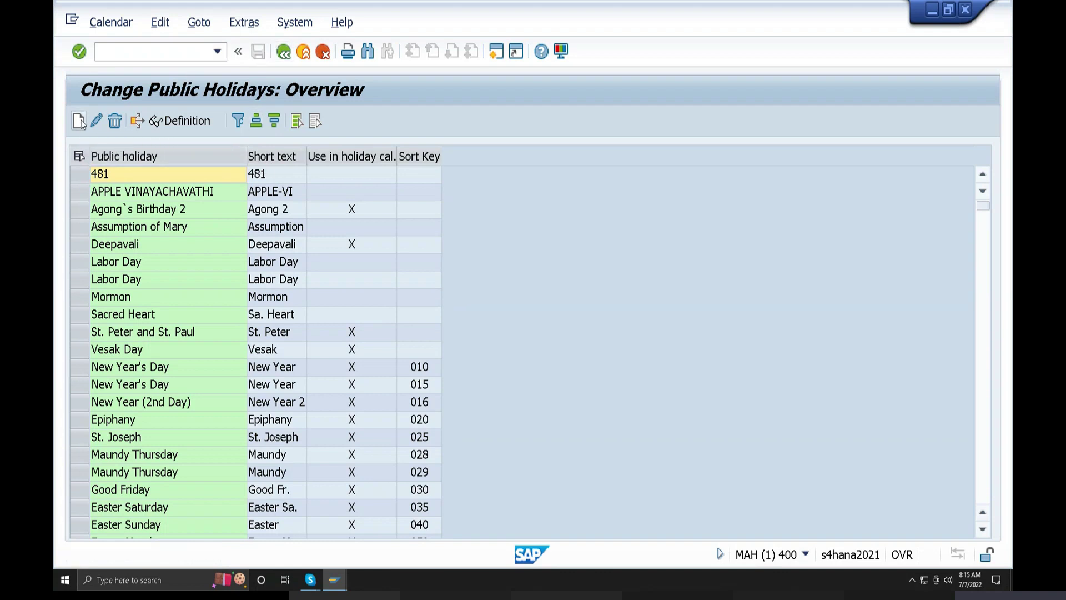
left_click(353, 321)
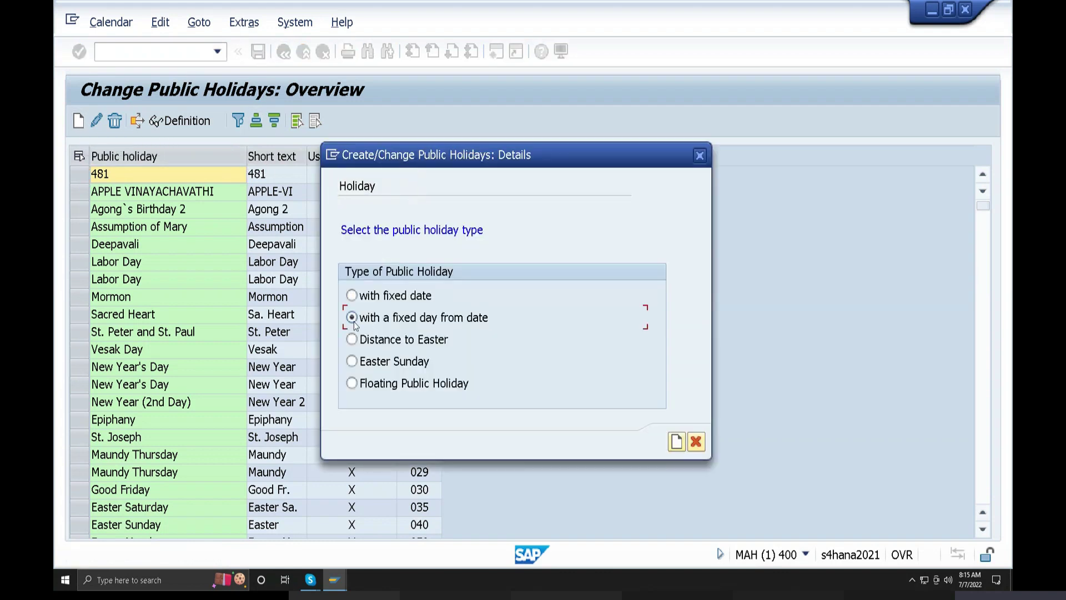
left_click(676, 441)
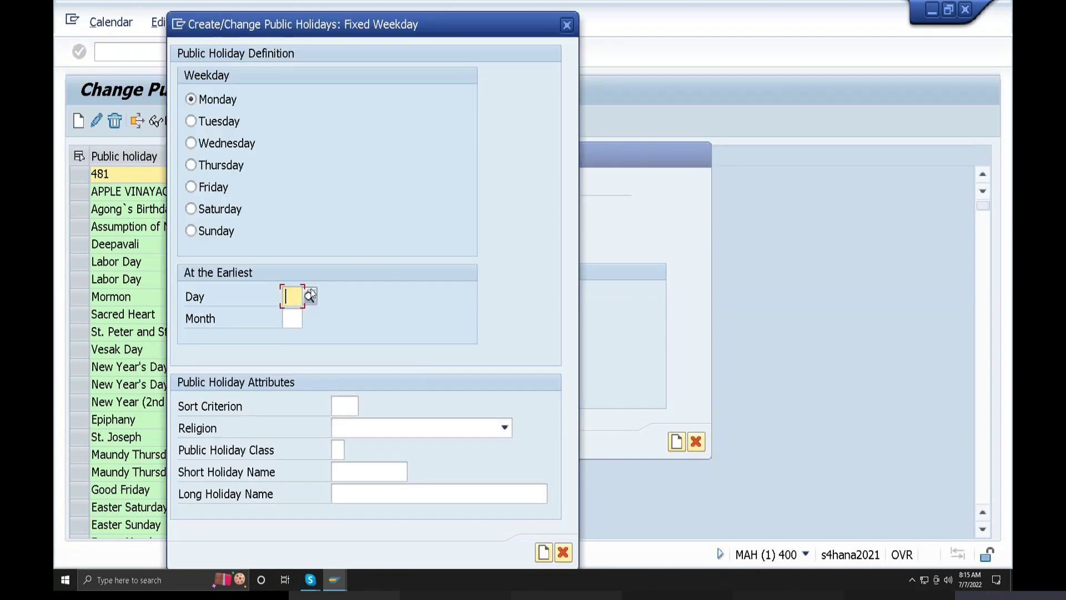
left_click(310, 296)
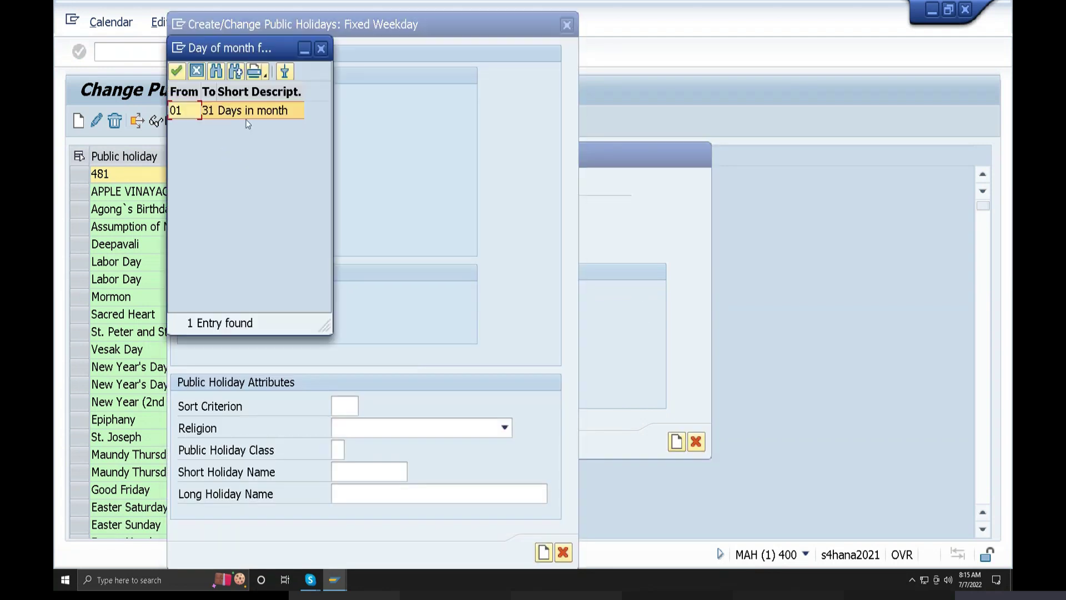
double_click(247, 111)
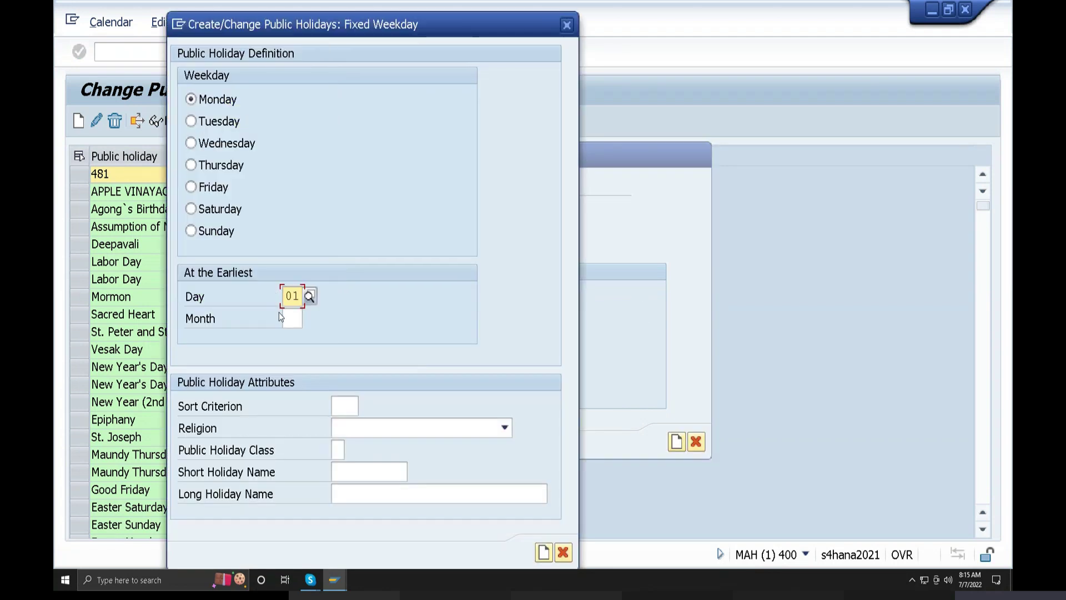
left_click(309, 321)
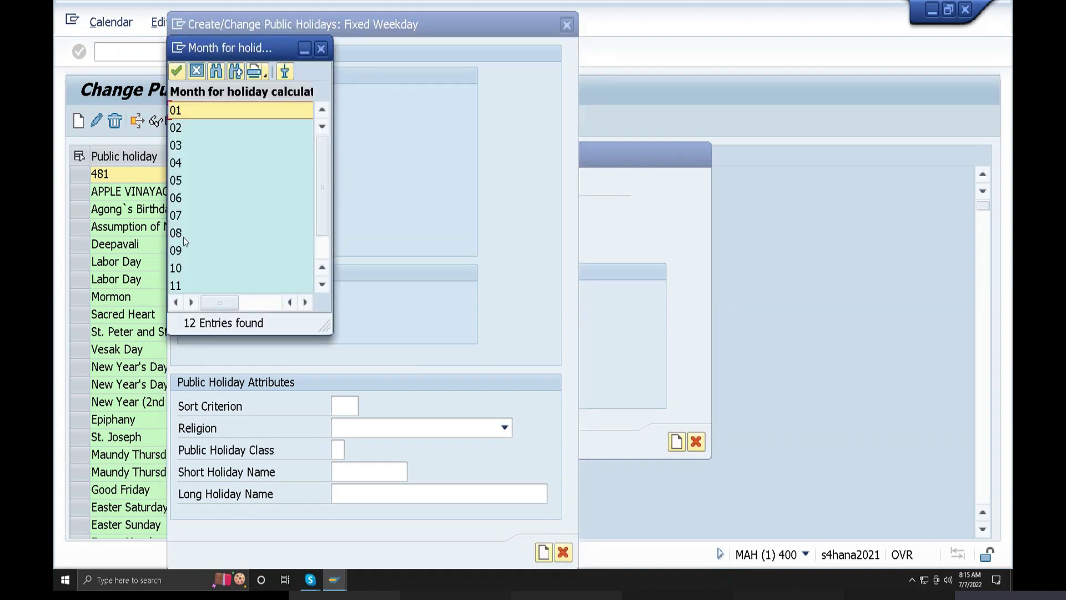
double_click(183, 251)
- Set the religion of the new September holiday to 29 Islam
left_click(378, 427)
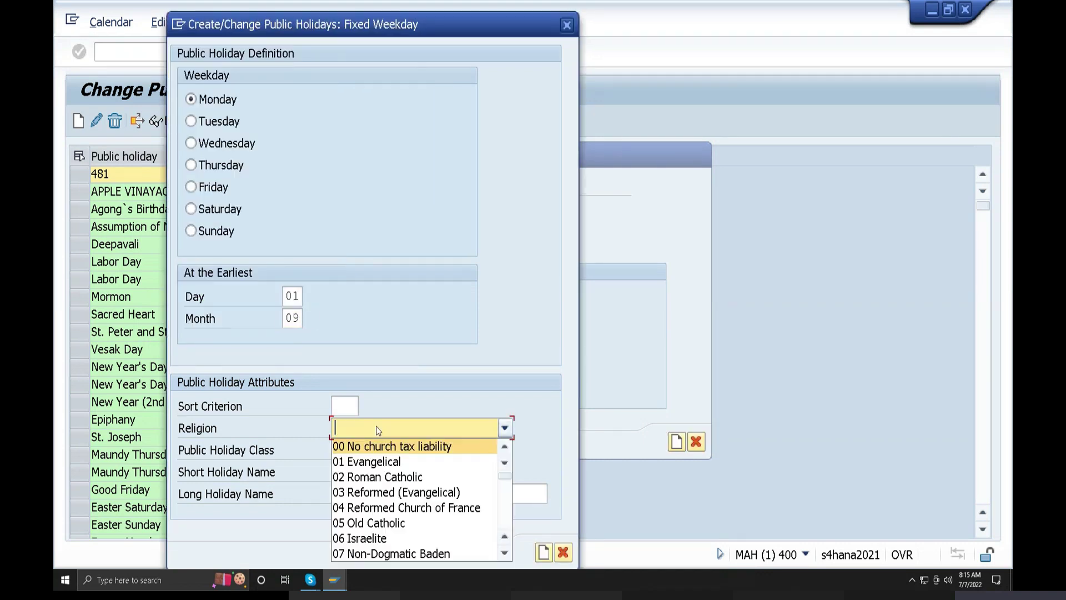
scroll(407, 538, "down", 4)
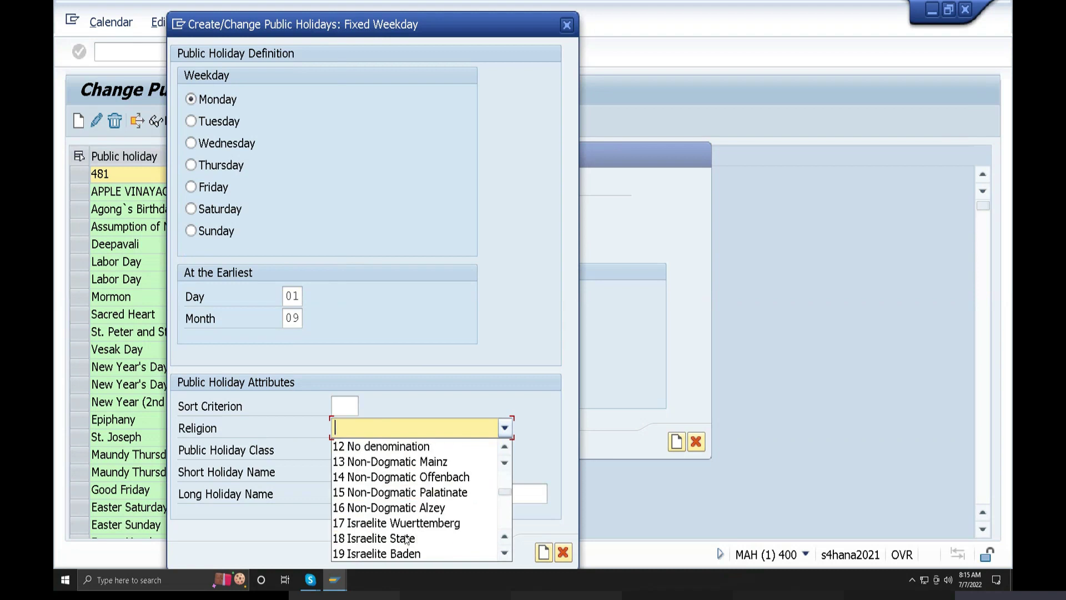
scroll(405, 537, "down", 4)
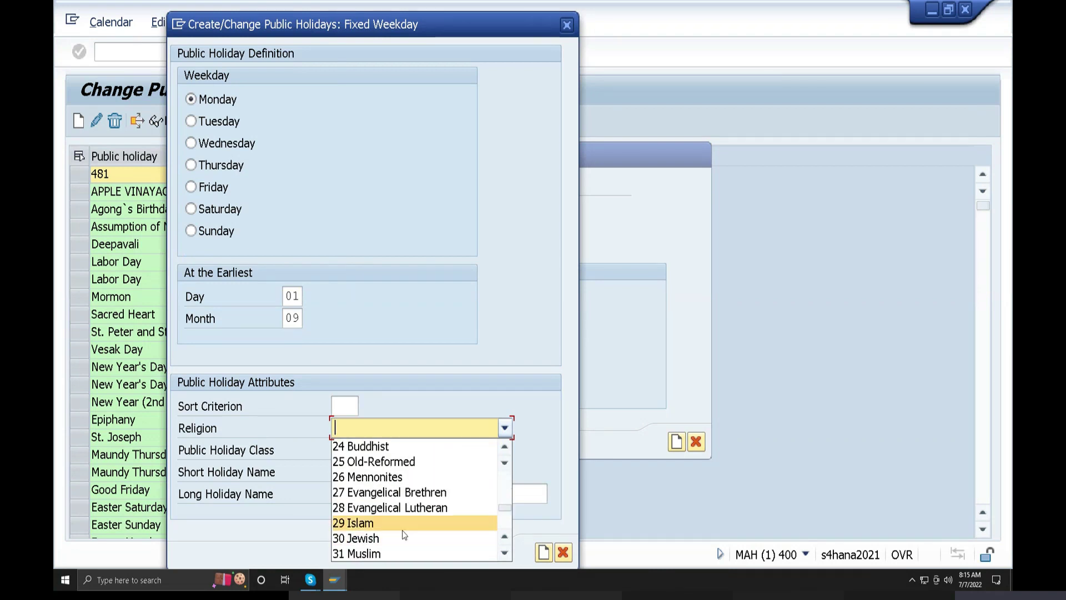
scroll(403, 533, "down", 3)
scroll(404, 533, "down", 1)
scroll(403, 533, "up", 10)
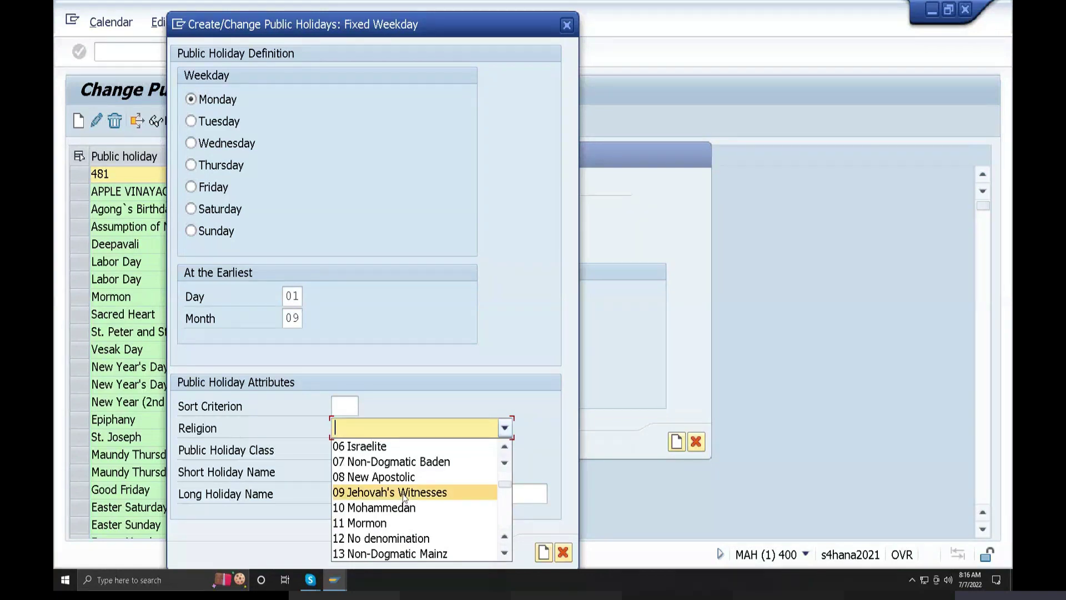
scroll(409, 509, "down", 2)
scroll(408, 509, "down", 3)
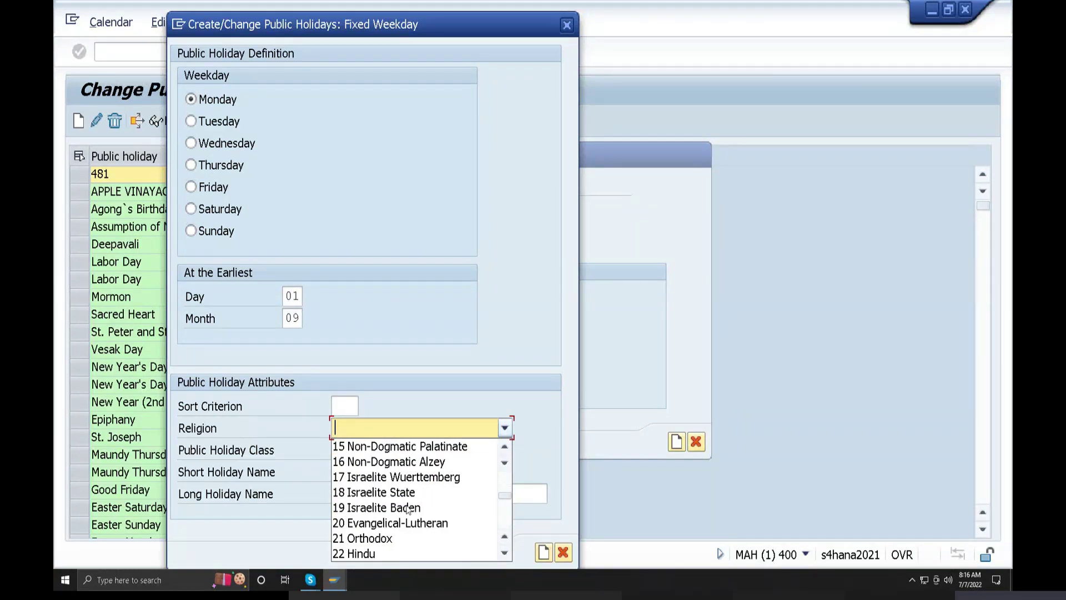
scroll(407, 510, "down", 1)
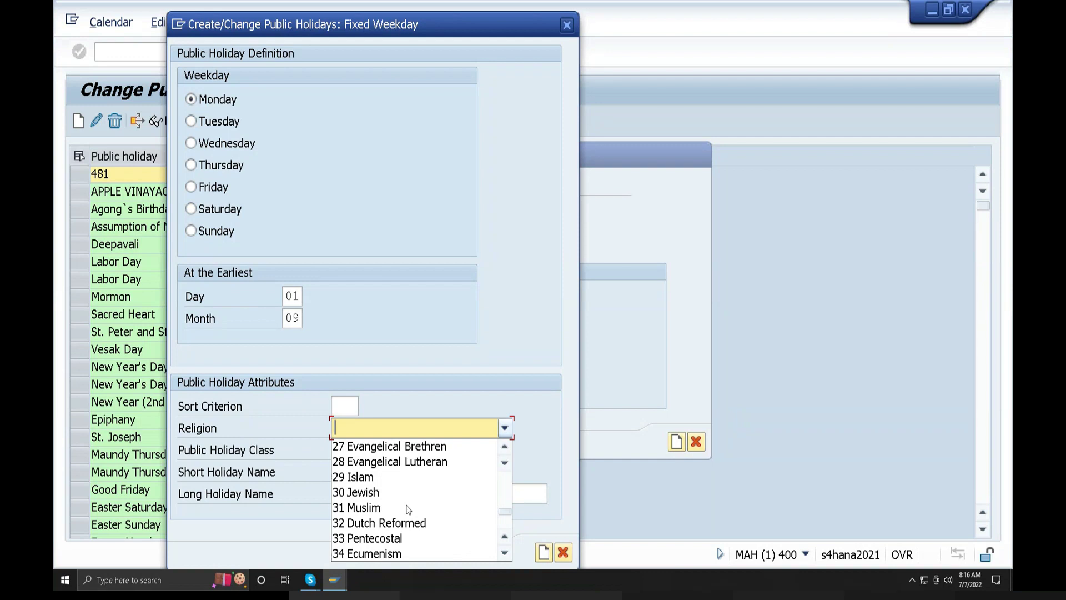
left_click(367, 478)
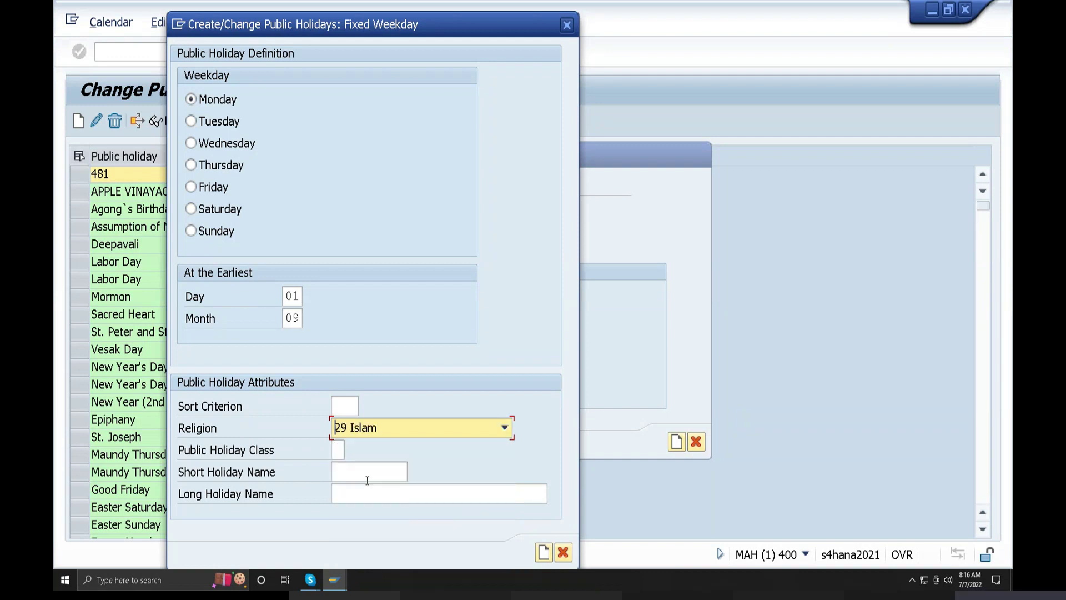
- Review the other religion entries and change the holiday's religion to 37 Baptist
left_click(505, 428)
scroll(418, 488, "down", 2)
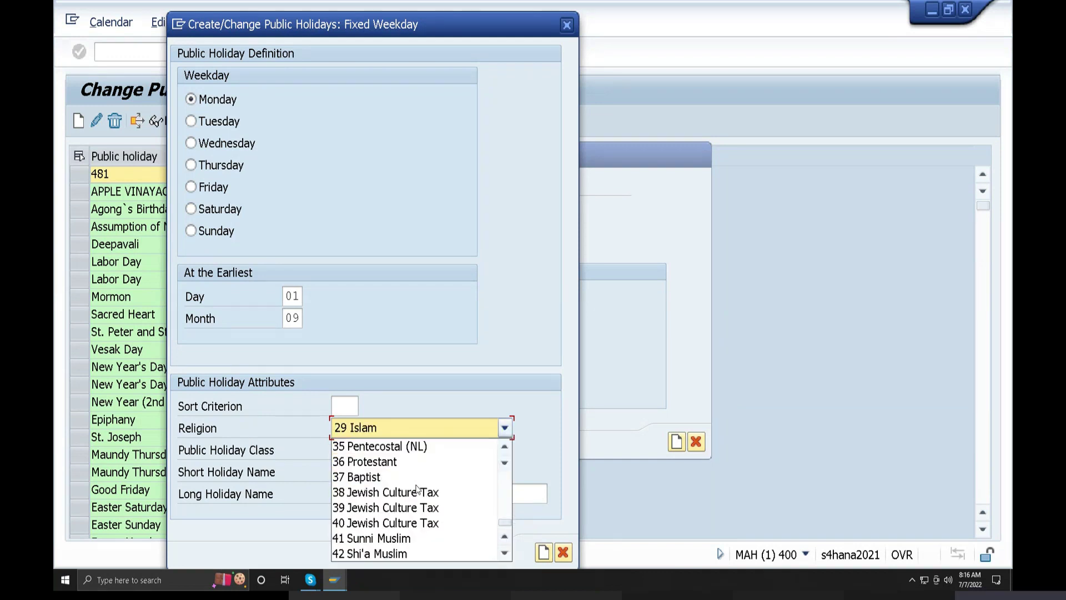
scroll(418, 491, "down", 1)
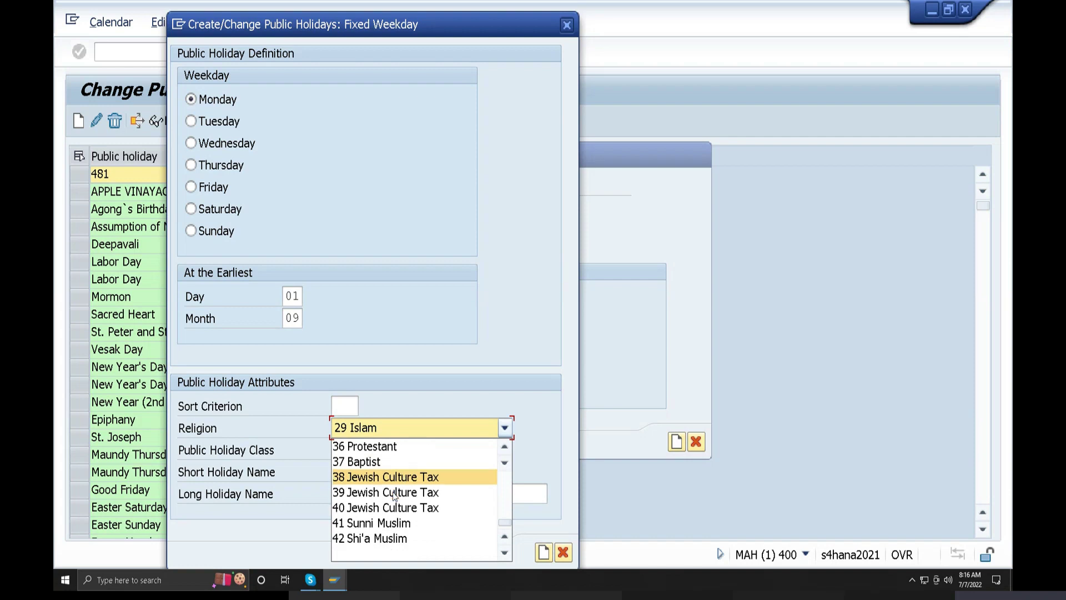
scroll(379, 494, "up", 1)
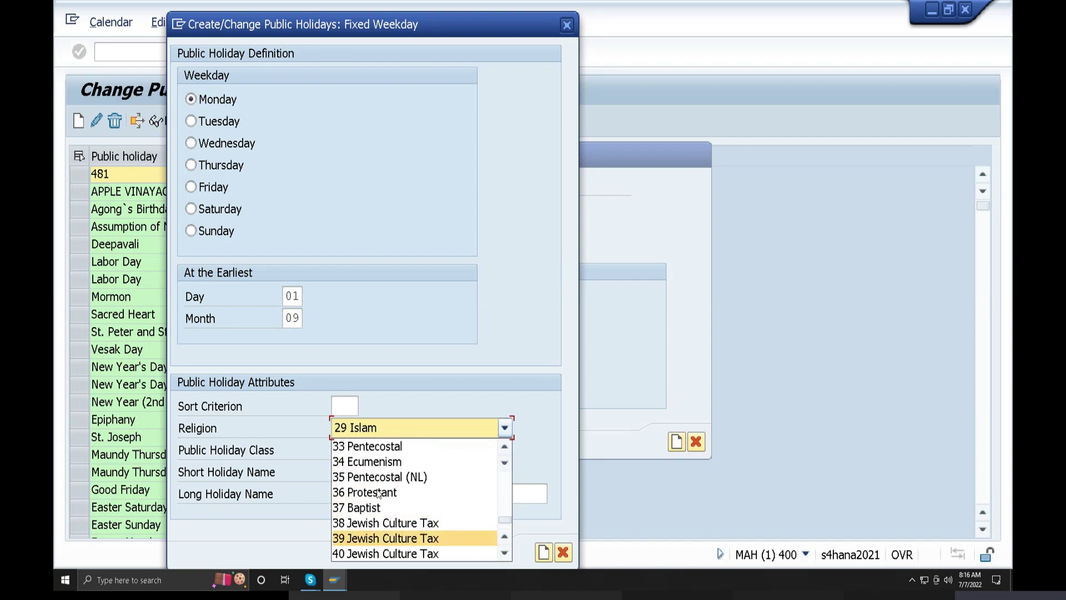
scroll(379, 494, "up", 1)
scroll(379, 494, "up", 1)
scroll(379, 494, "up", 1)
scroll(379, 494, "up", 1)
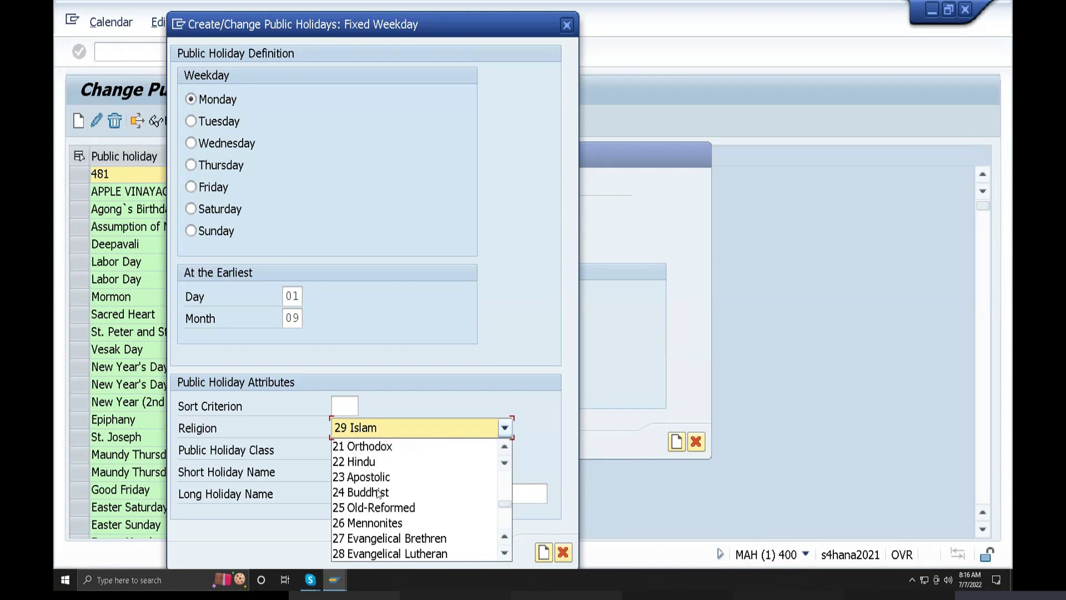
scroll(381, 490, "up", 2)
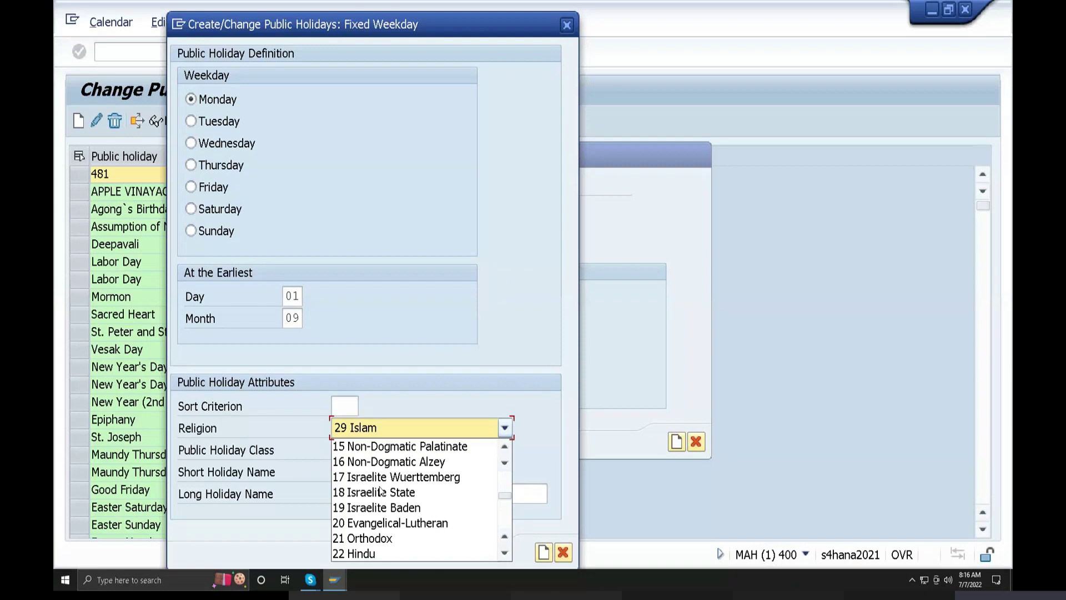
scroll(380, 490, "down", 2)
scroll(381, 491, "down", 1)
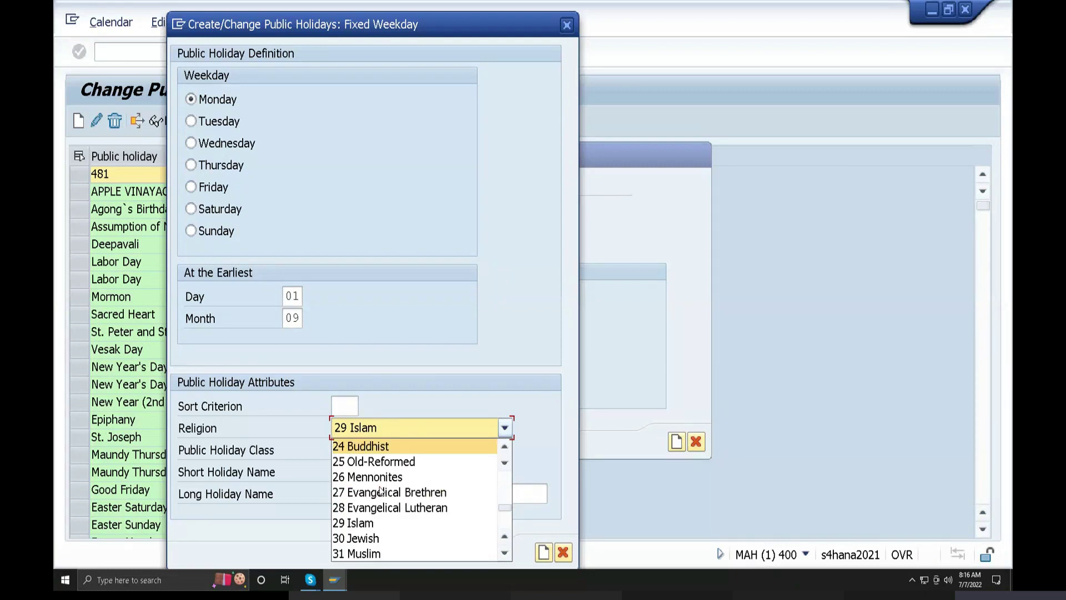
scroll(381, 490, "down", 1)
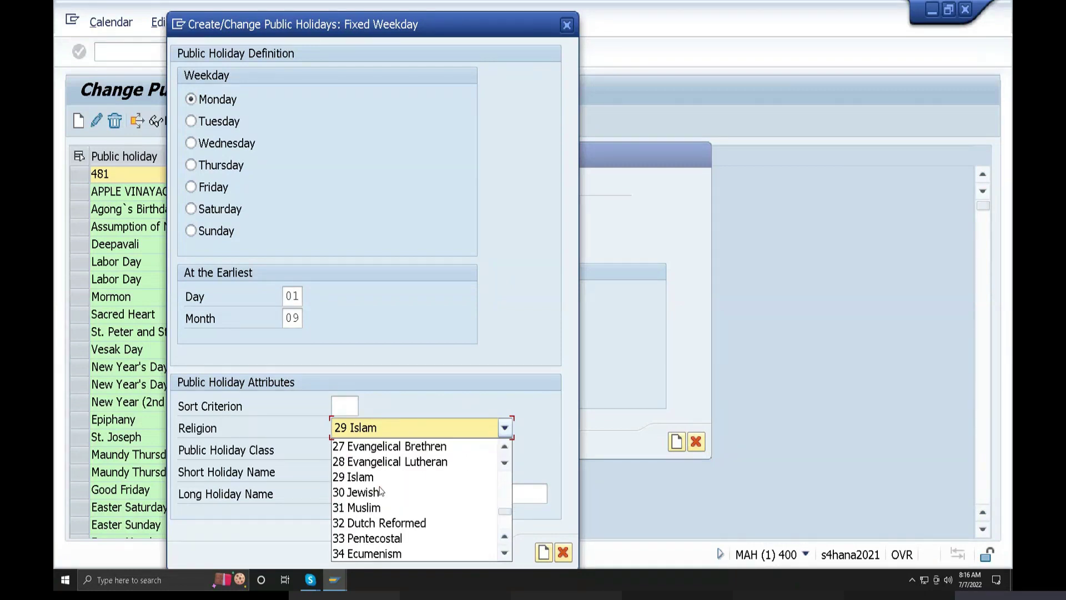
scroll(382, 492, "down", 1)
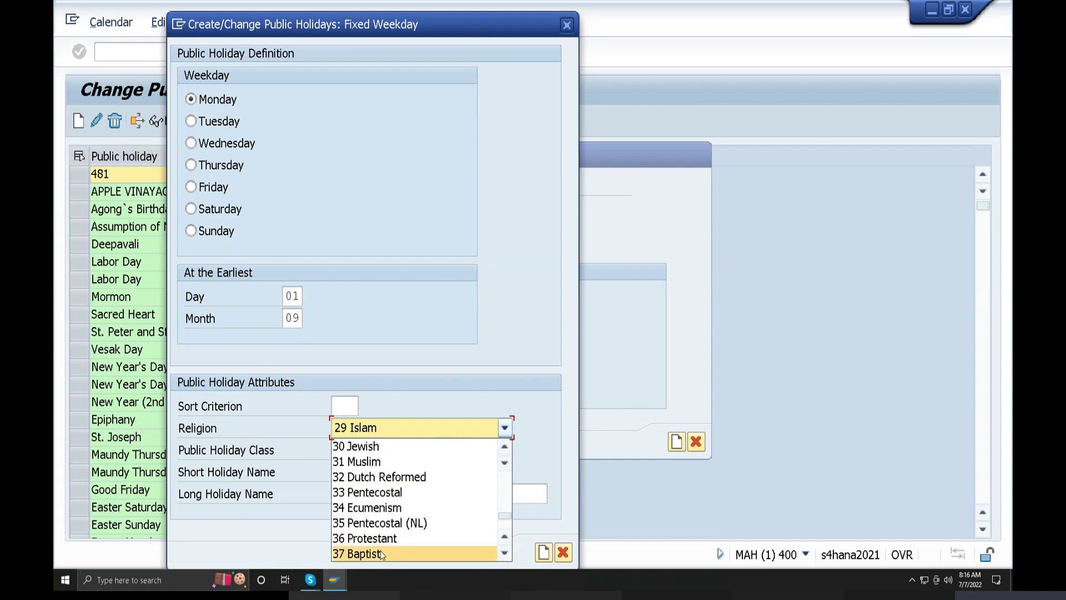
left_click(374, 552)
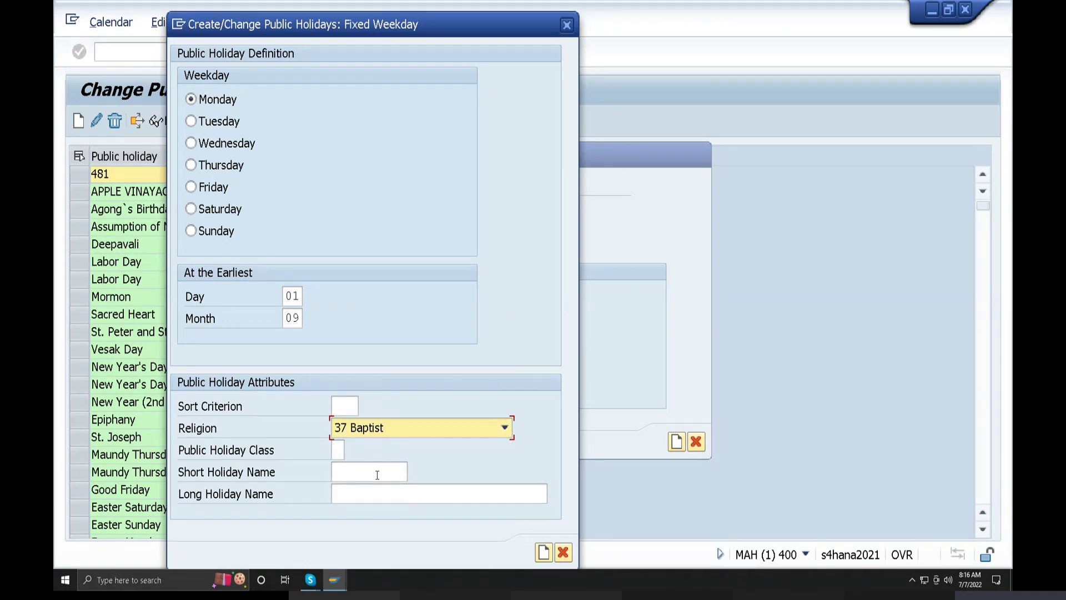
- Set the public holiday class to 1, ordinary public holiday, and change the religion to 41 Sunni Muslim
left_click(342, 449)
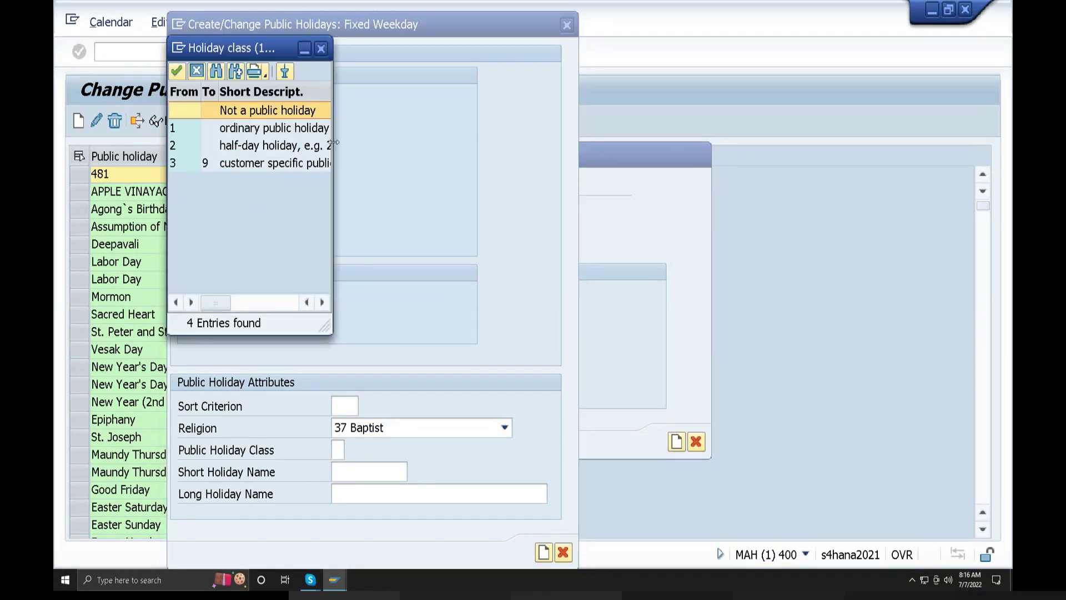
double_click(311, 129)
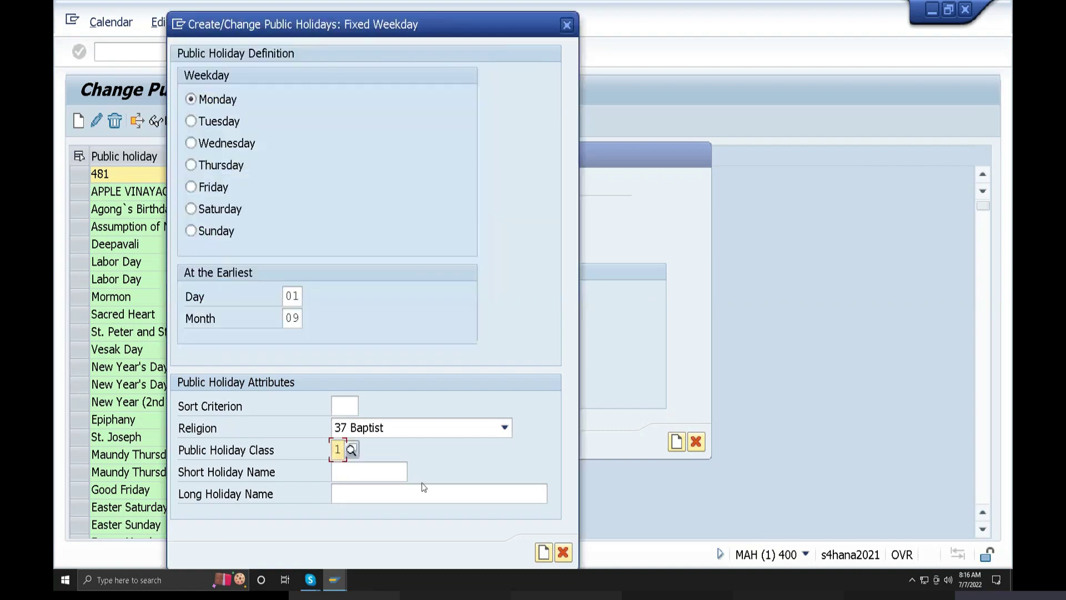
left_click(504, 428)
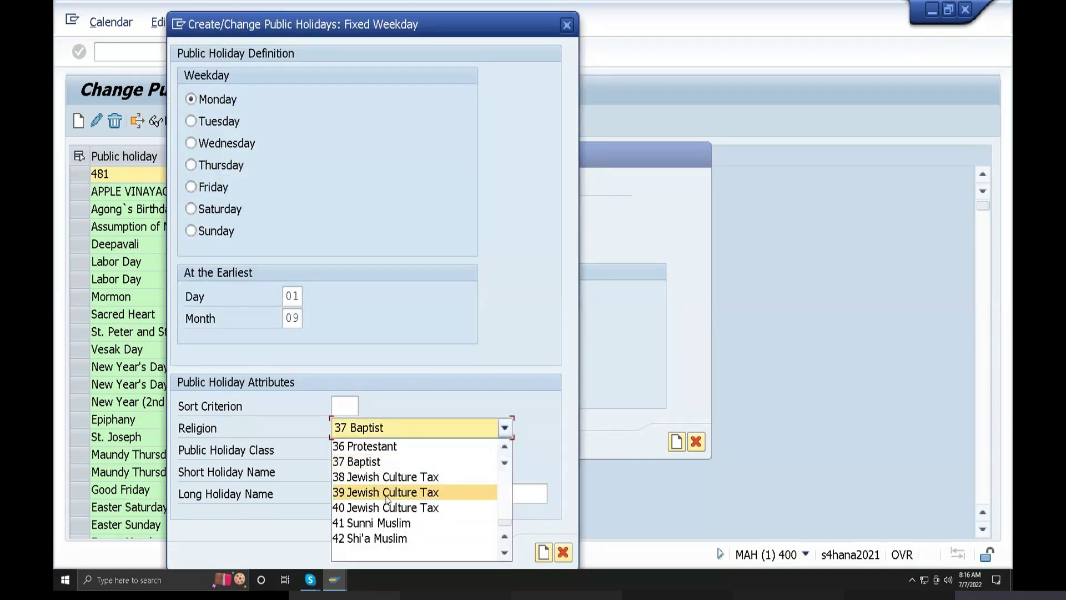
left_click(401, 524)
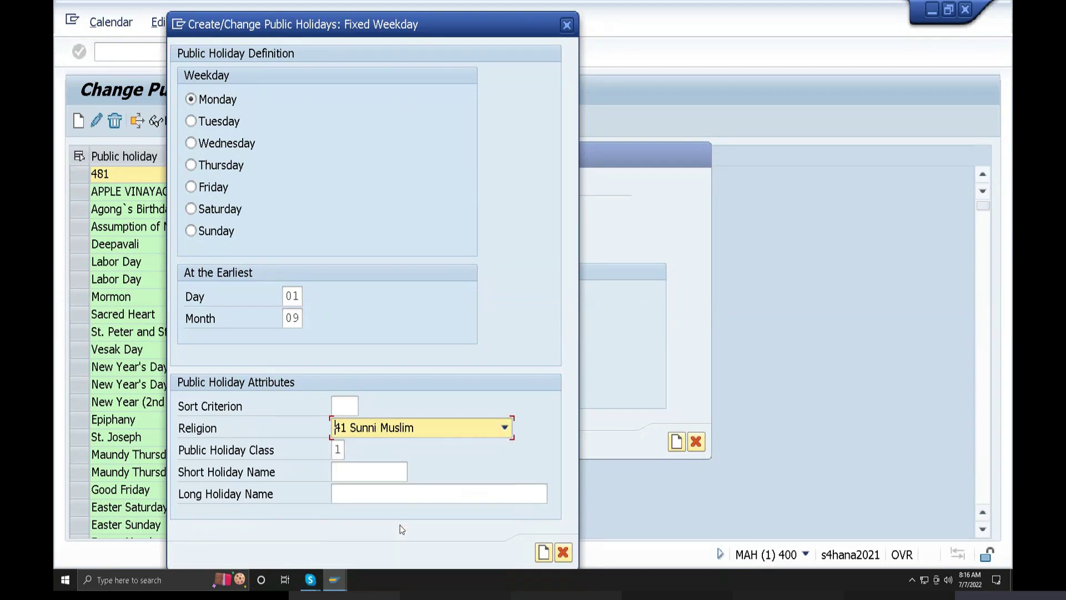
- Begin the short holiday name with RA
left_click(357, 476)
type("RA")
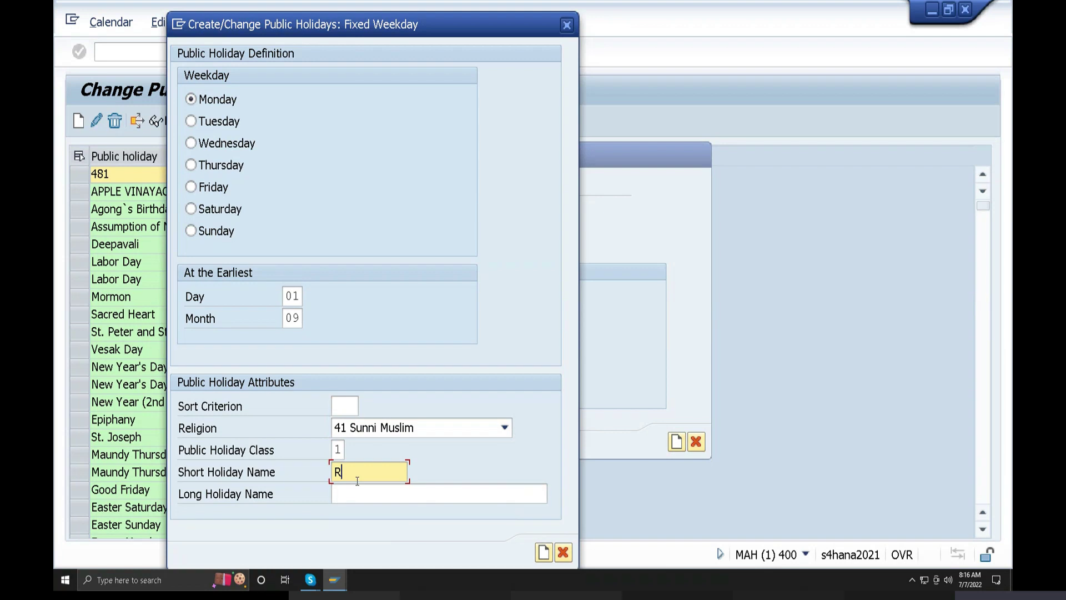
- Look through the religion entries again for a different religion for the holiday
left_click(505, 428)
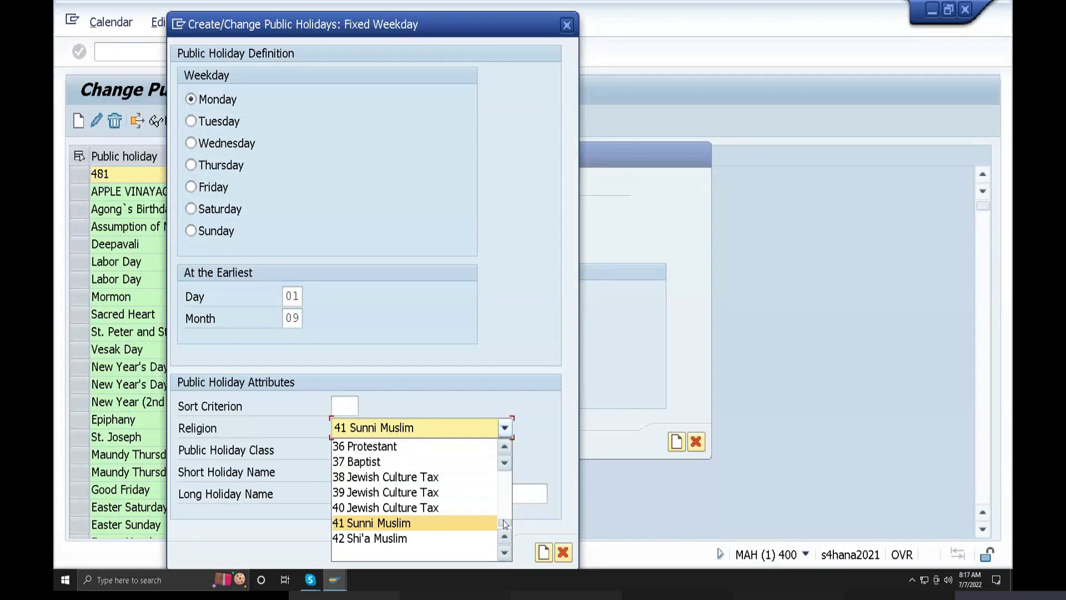
left_click_drag(503, 520, 505, 507)
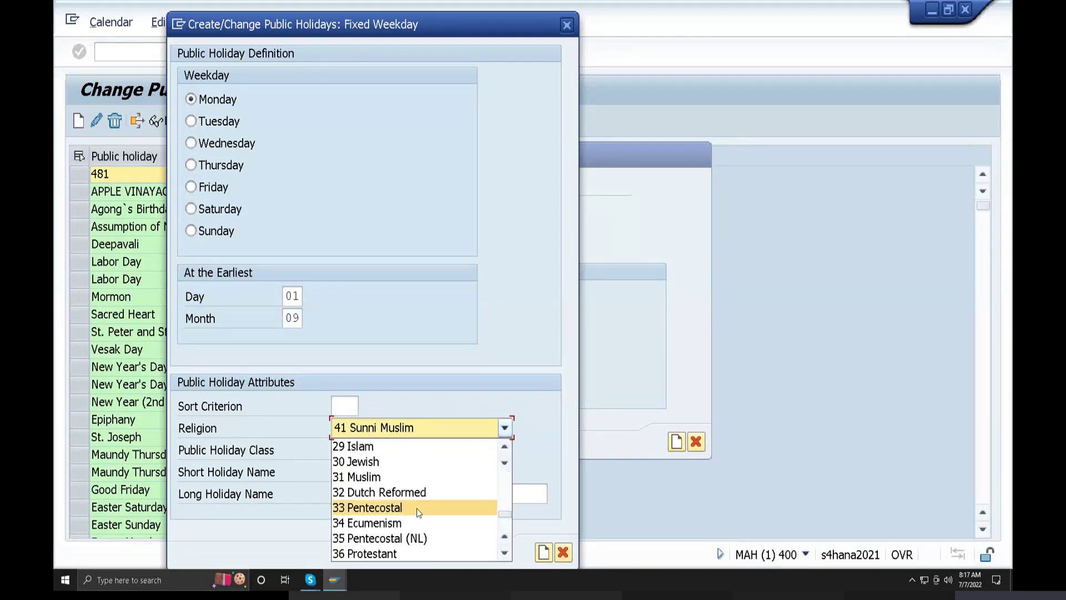
scroll(418, 511, "up", 2)
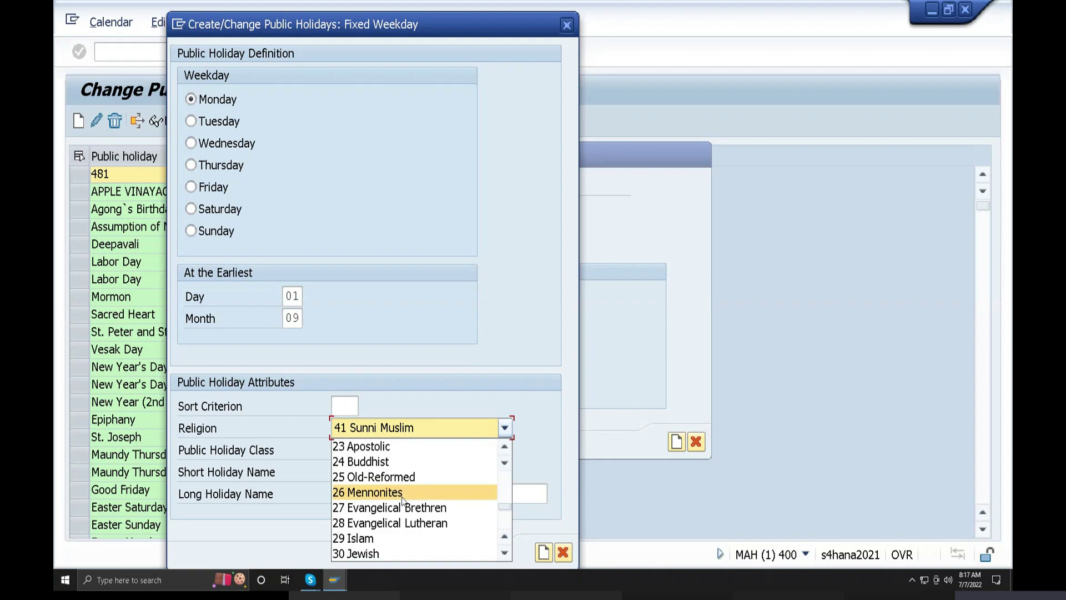
scroll(411, 500, "up", 3)
scroll(411, 500, "up", 5)
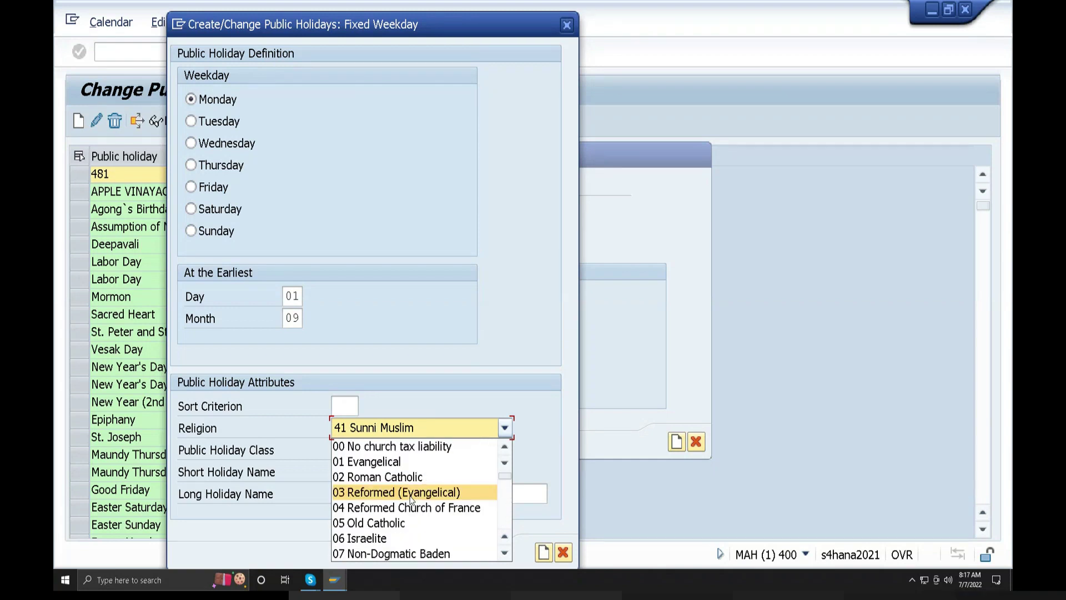